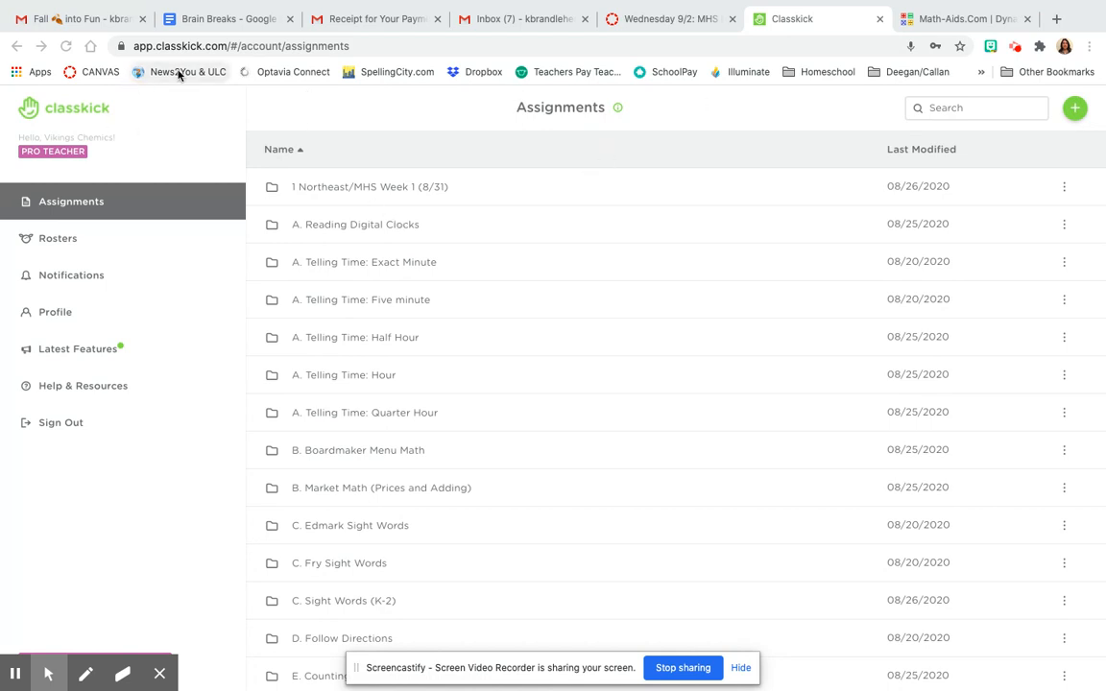
# Go to classkick.com and log in to the teacher account with the saved credentials.
pyautogui.click(229, 46)
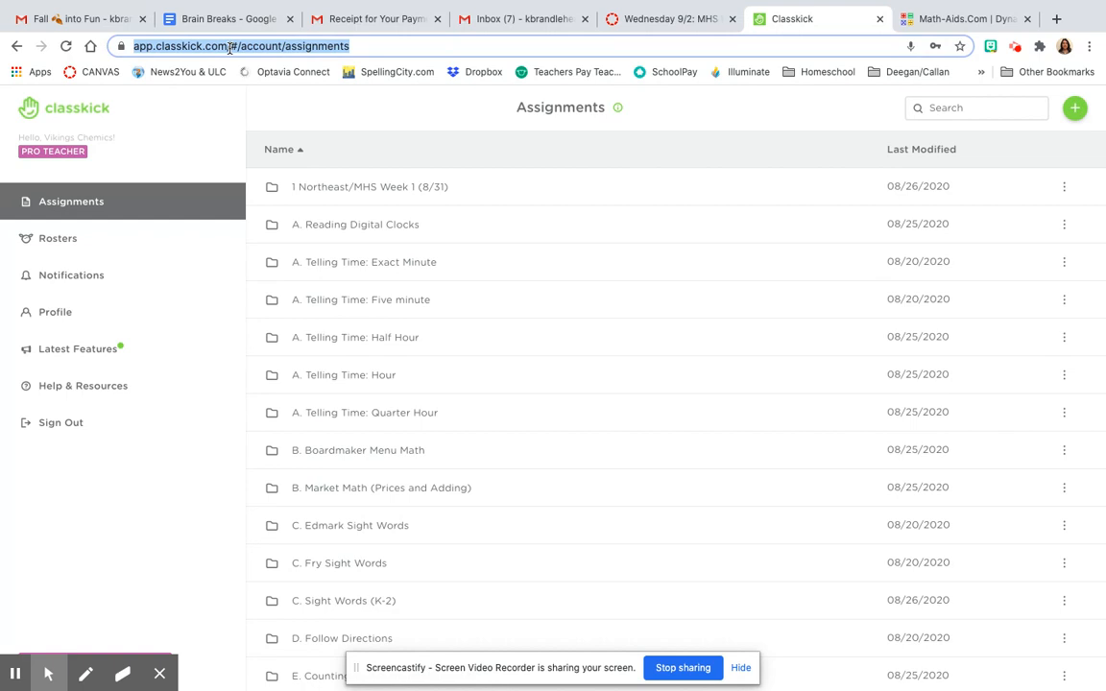
pyautogui.write('classkick.c')
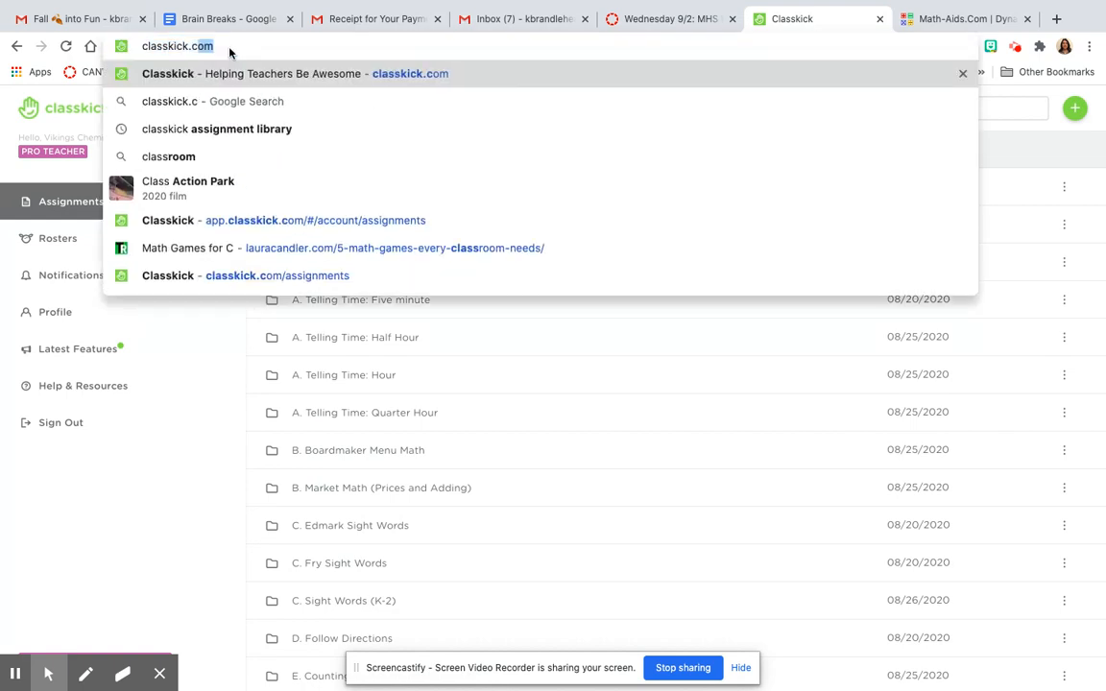
pyautogui.press('Return')
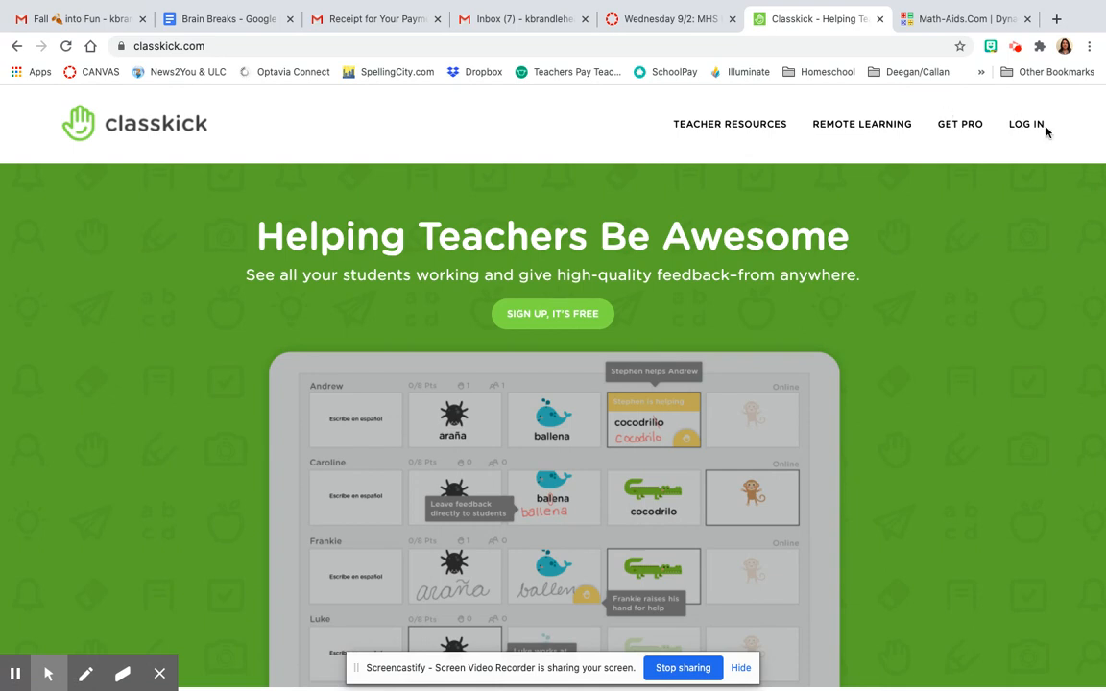
pyautogui.click(1040, 131)
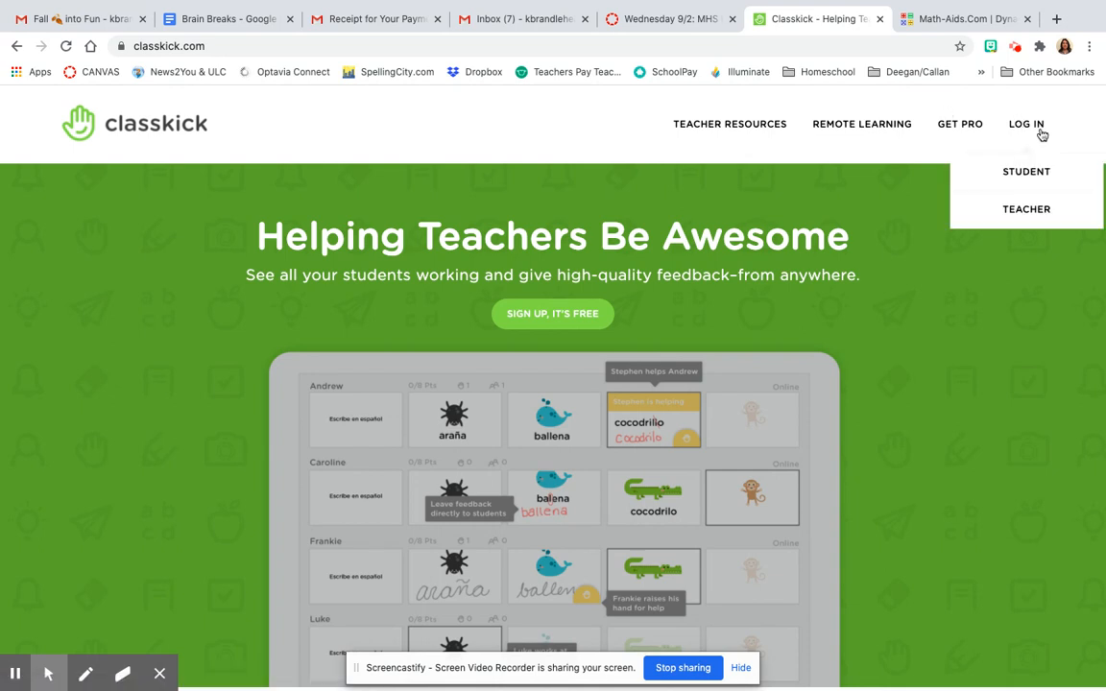
pyautogui.click(1024, 218)
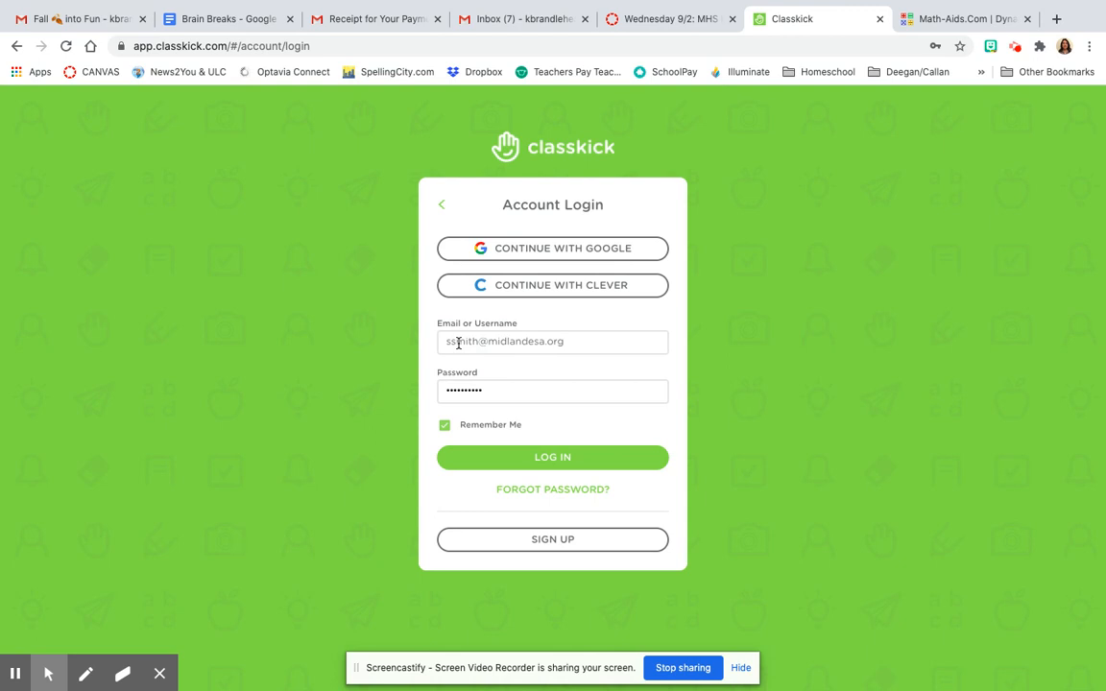
pyautogui.click(538, 459)
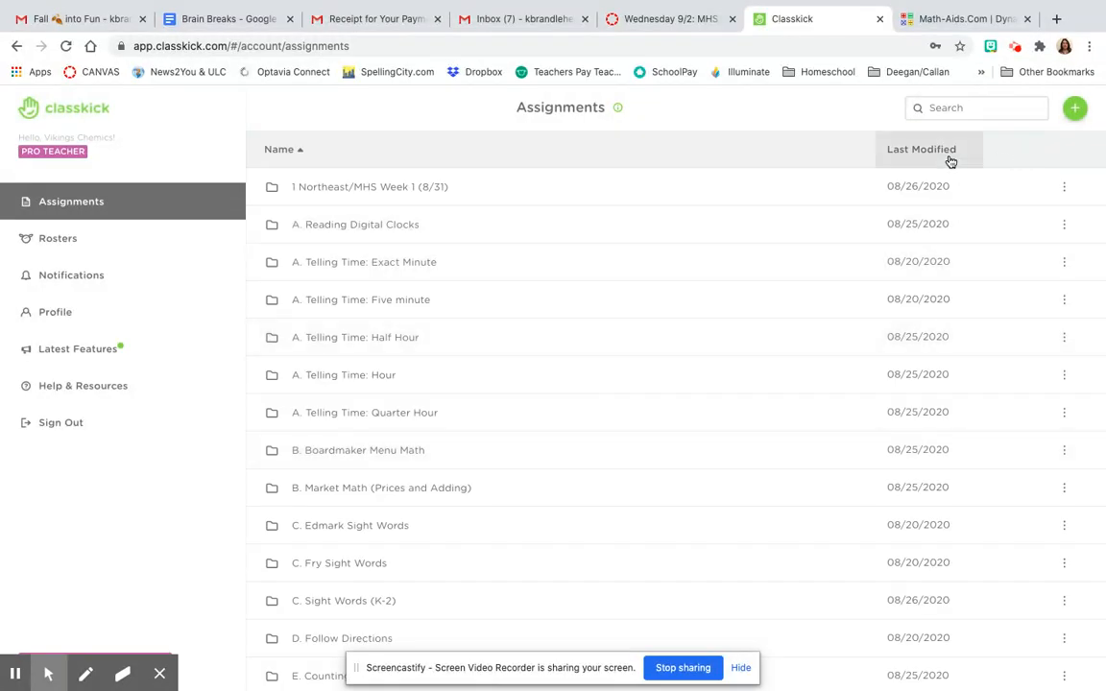
pyautogui.moveTo(169, 674)
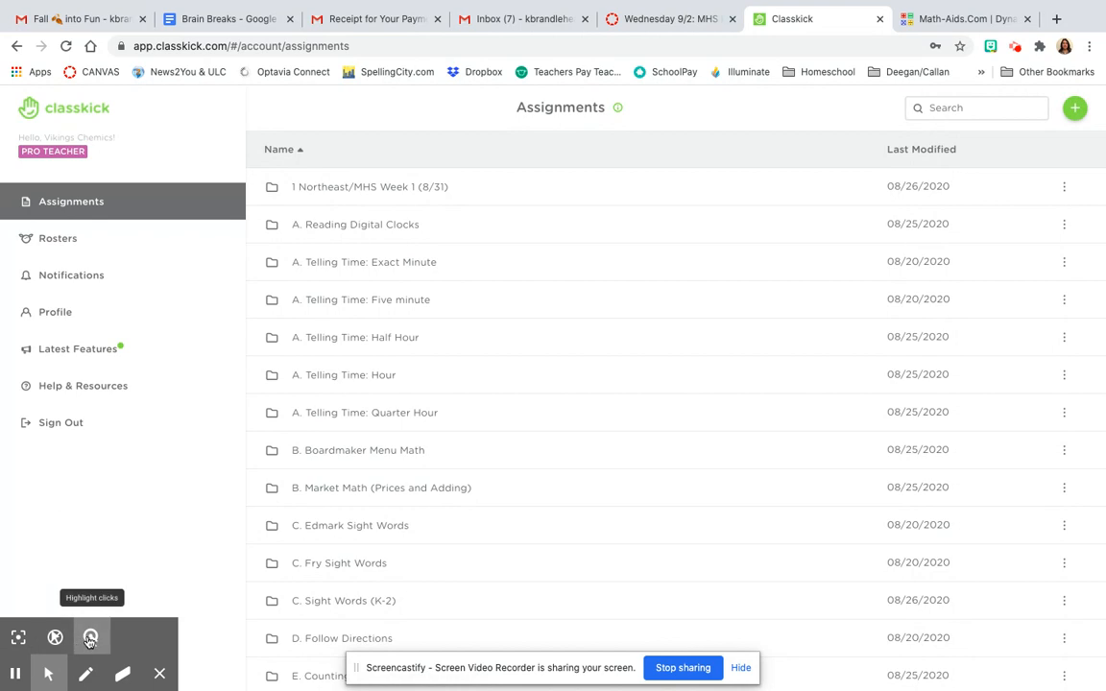
pyautogui.click(20, 638)
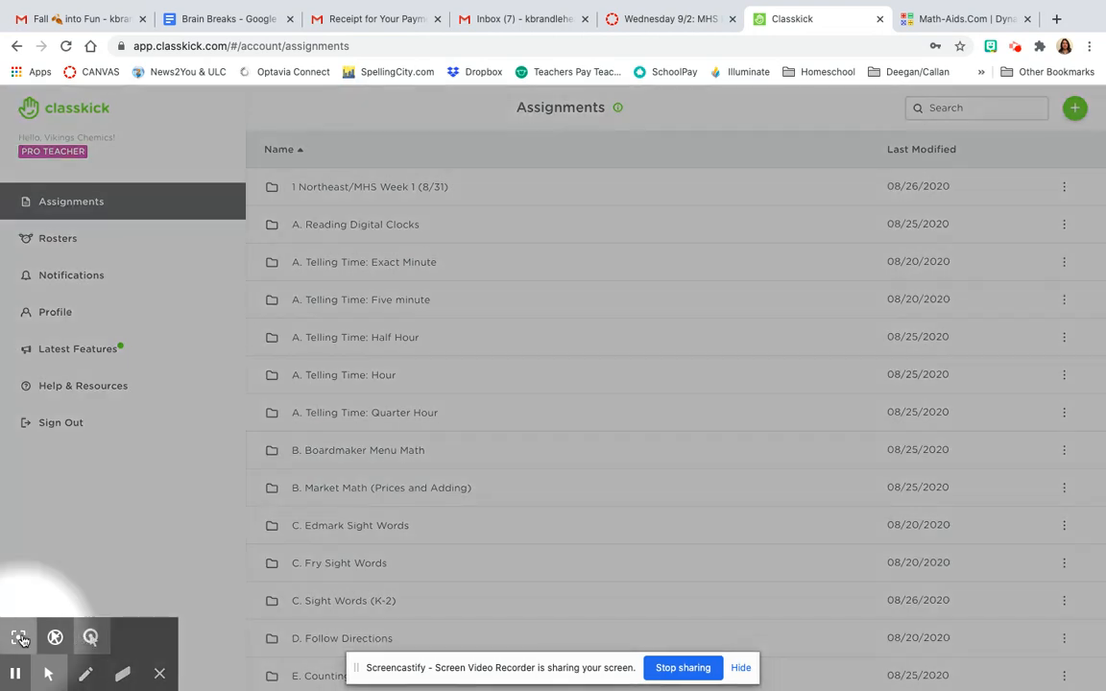
# Create a new assignment from the file Add 2 Digit.pdf on the Desktop.
pyautogui.click(1075, 109)
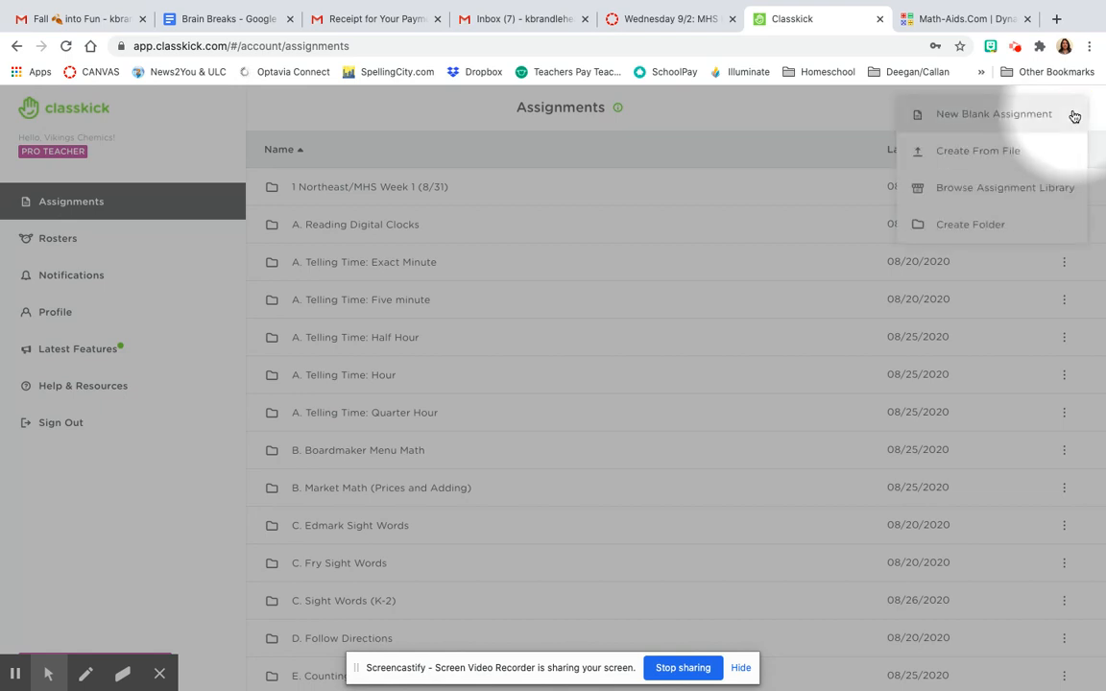
pyautogui.click(980, 153)
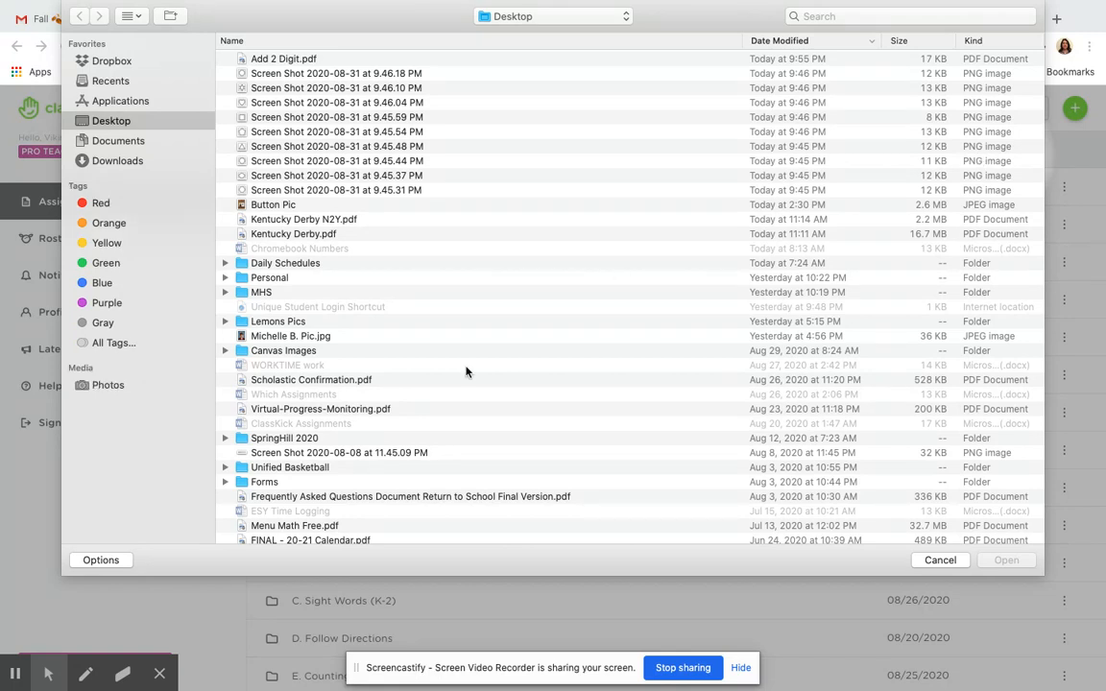
pyautogui.scroll(-3, 467, 370)
pyautogui.scroll(3, 467, 370)
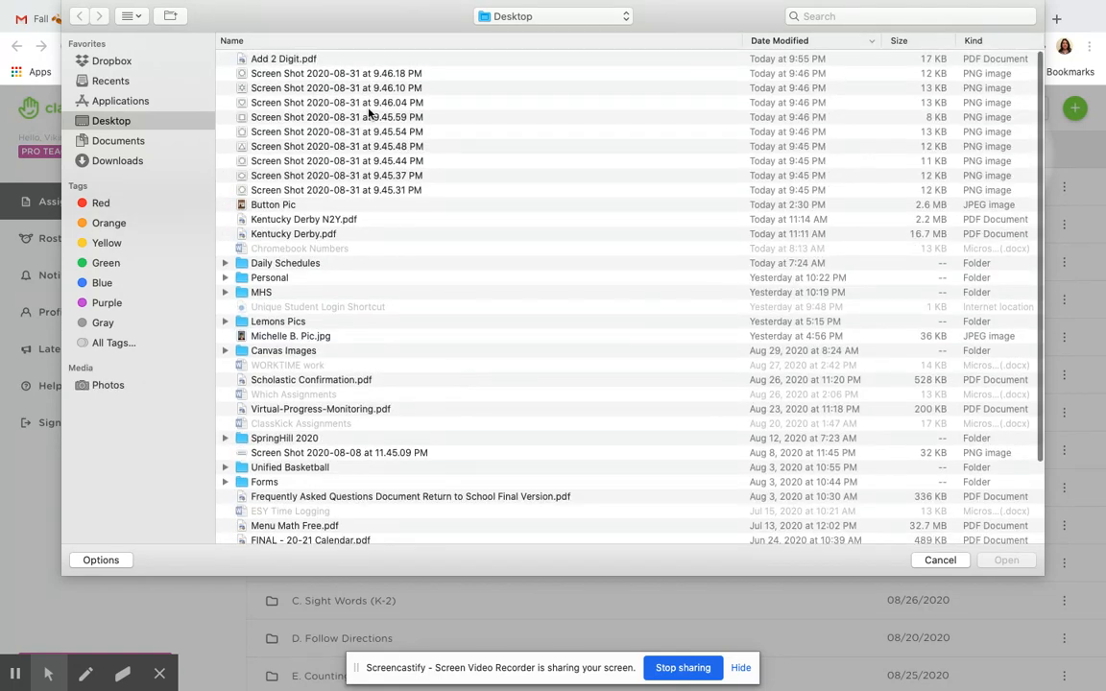
pyautogui.click(294, 64)
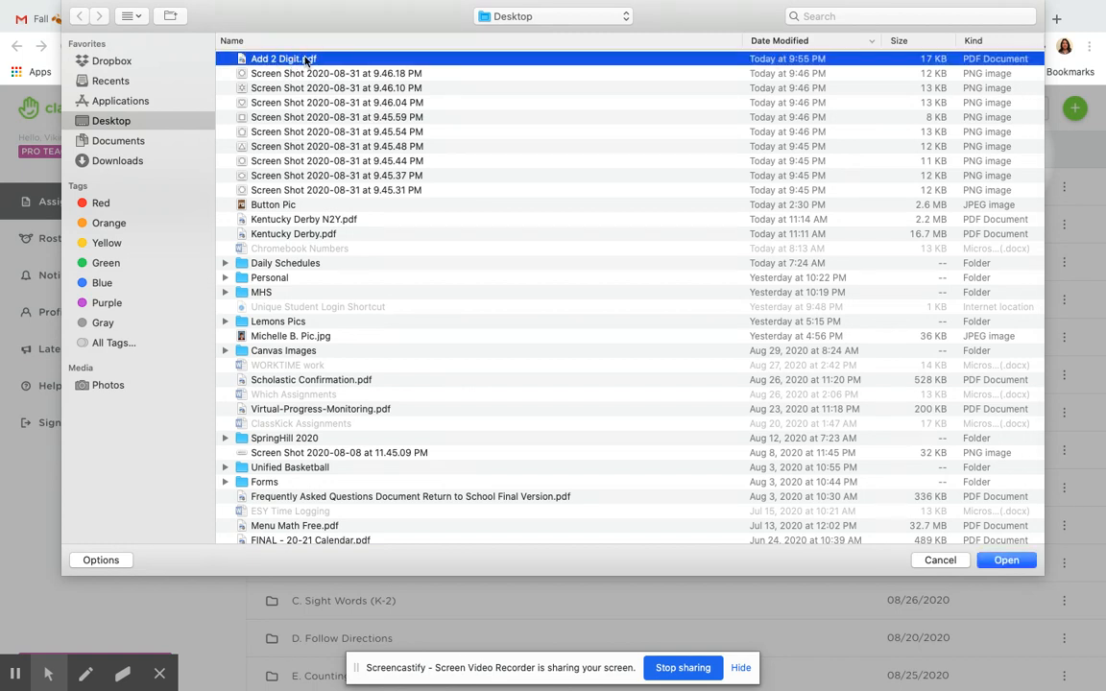
pyautogui.click(1004, 560)
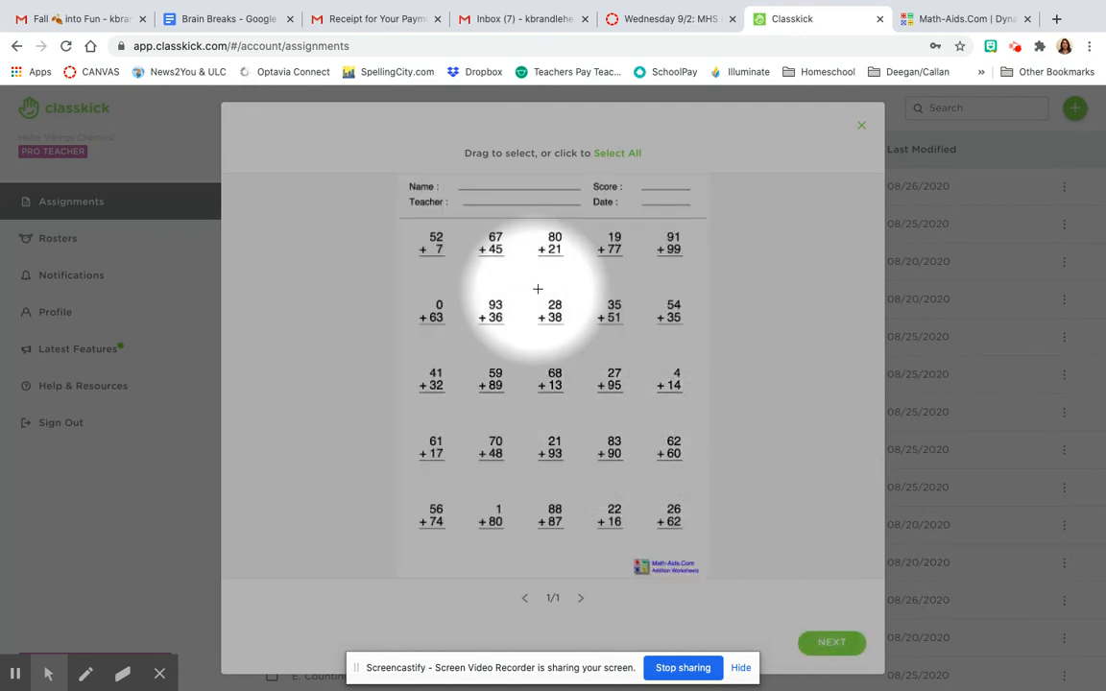
# Import the full worksheet page as a new question and name the assignment "2 Digit Addition (1)".
pyautogui.click(829, 643)
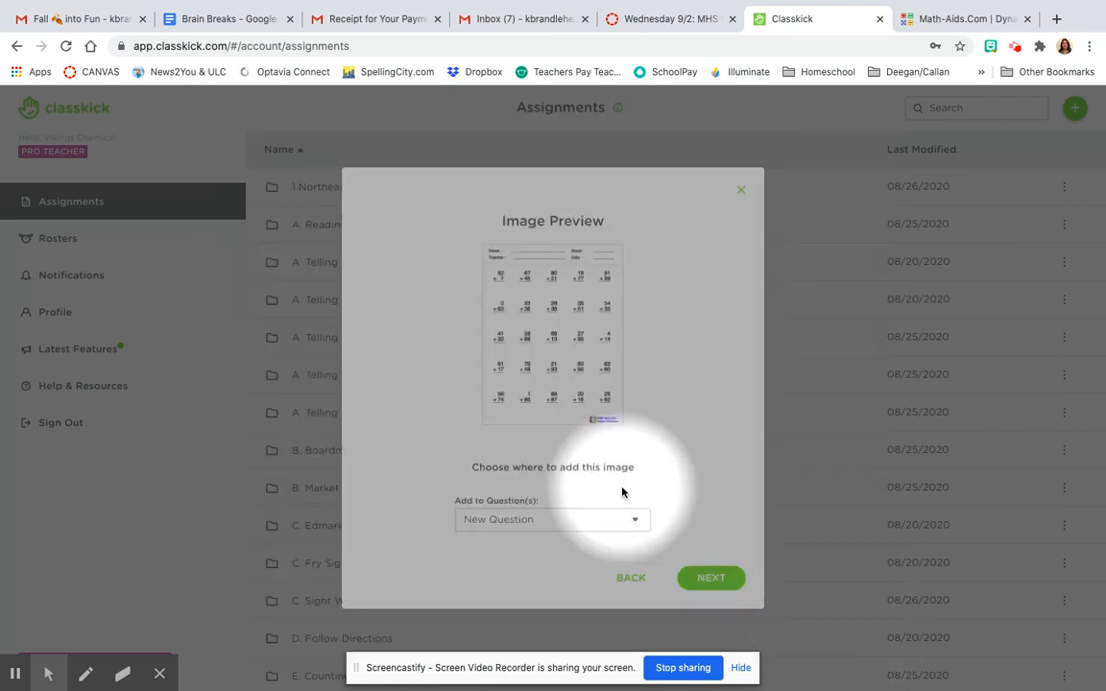
pyautogui.click(711, 579)
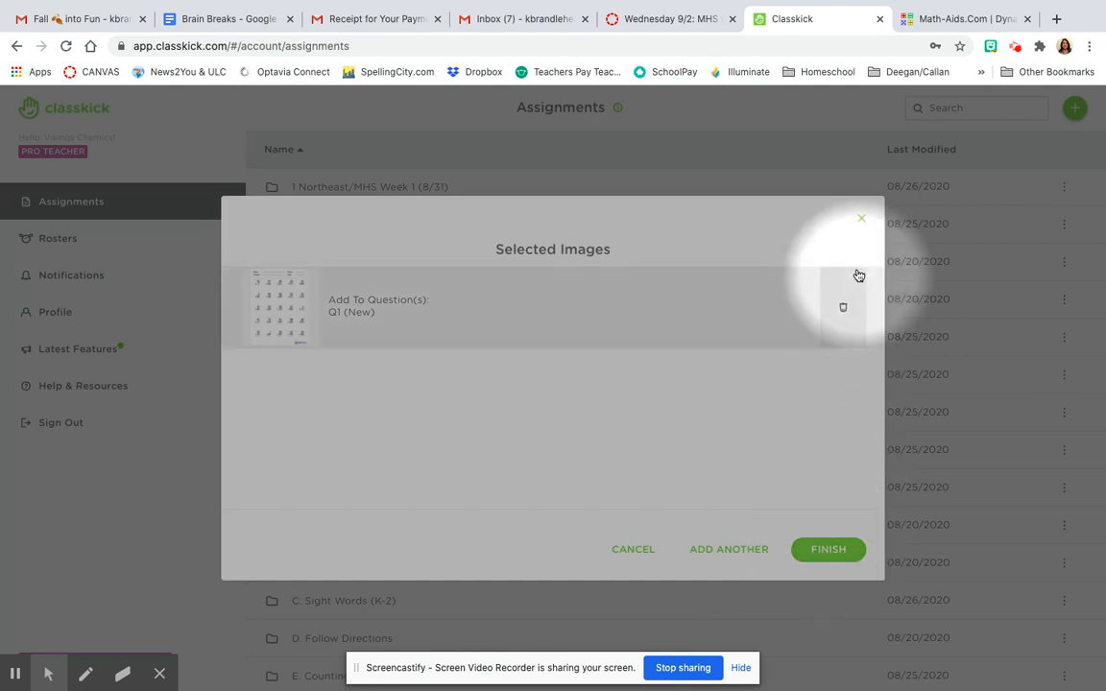
pyautogui.click(820, 550)
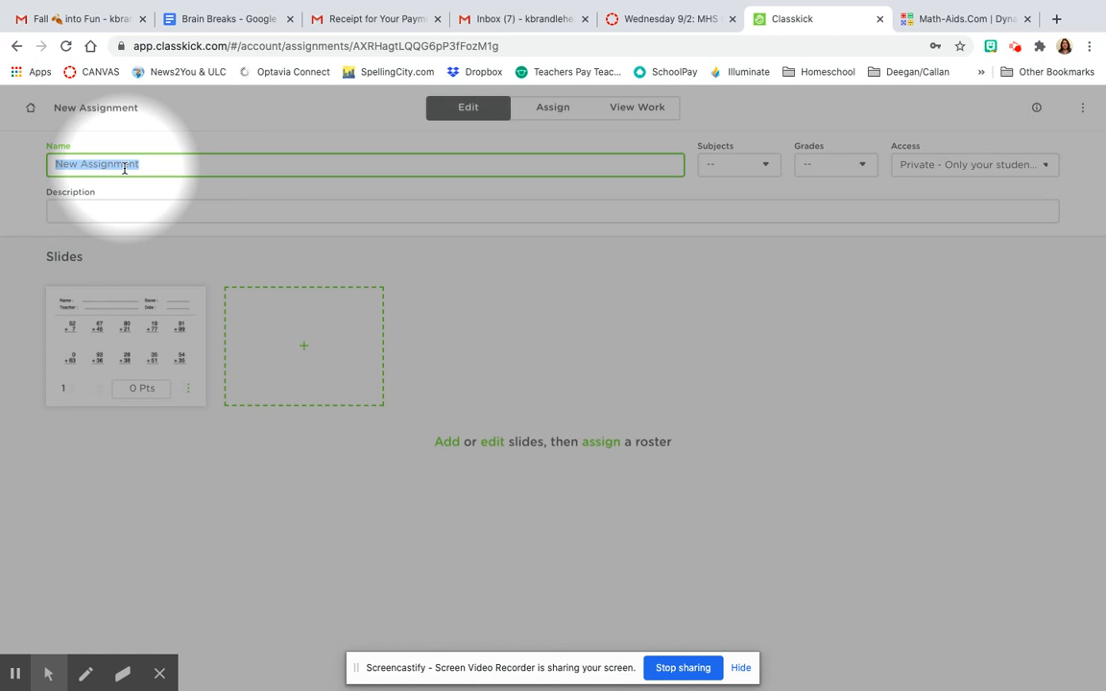
pyautogui.write('2 Digit Add')
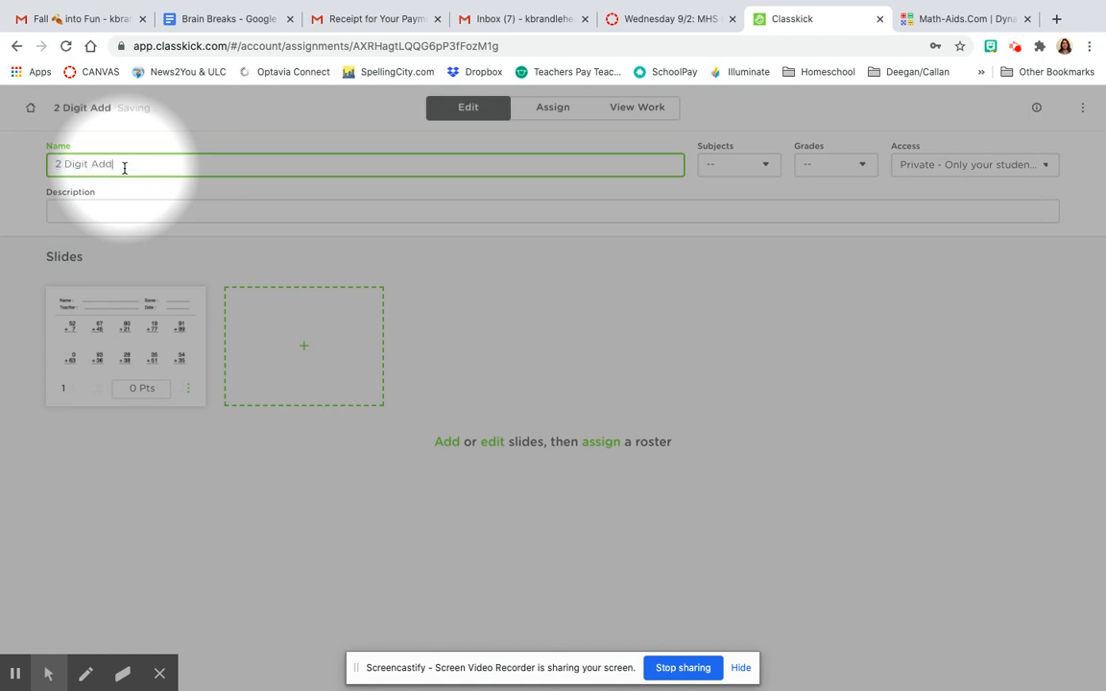
pyautogui.write('ition (1)')
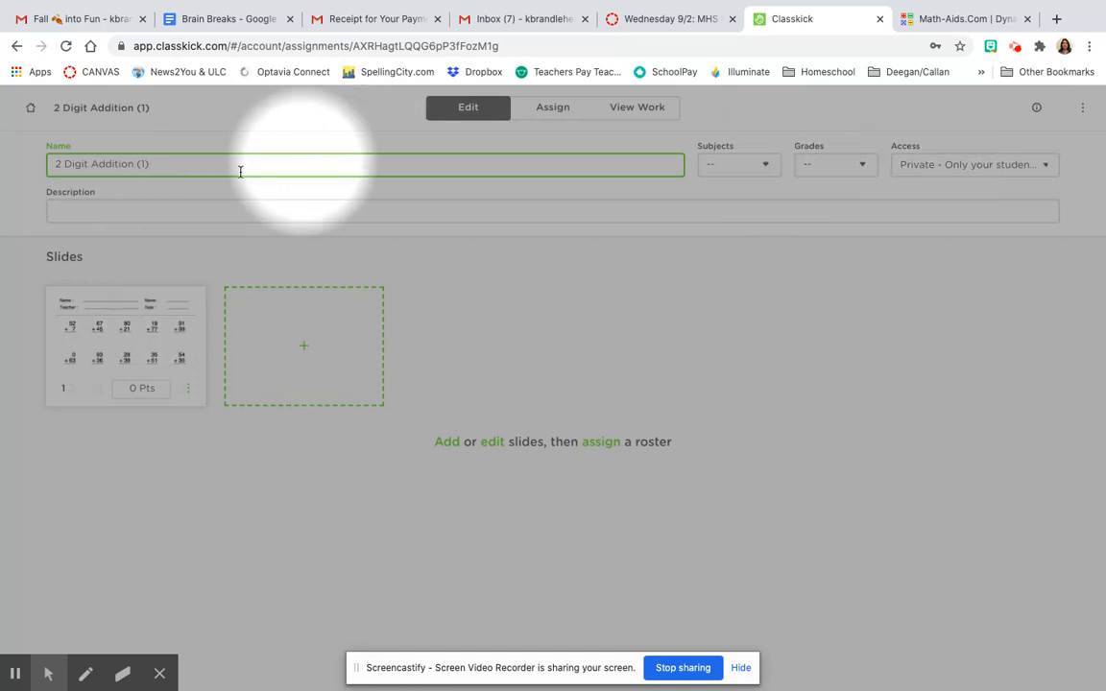
# Open slide 1 and add a fill-in-the-blank box over the worksheet's Name line, without an acceptable answer.
pyautogui.click(116, 326)
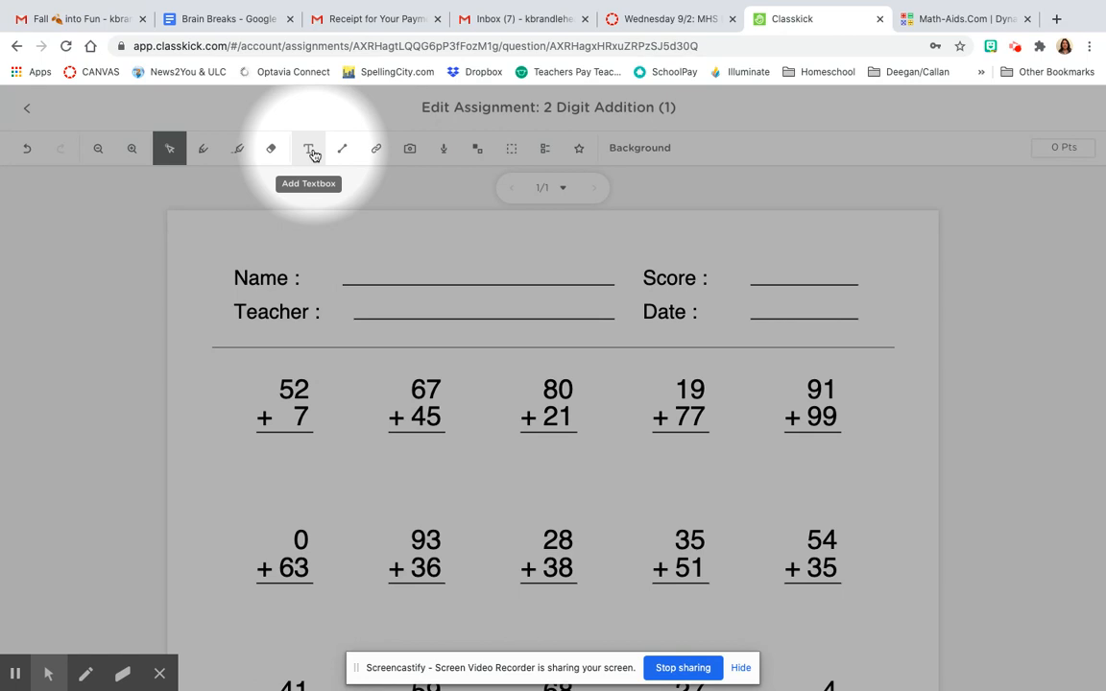
pyautogui.click(514, 156)
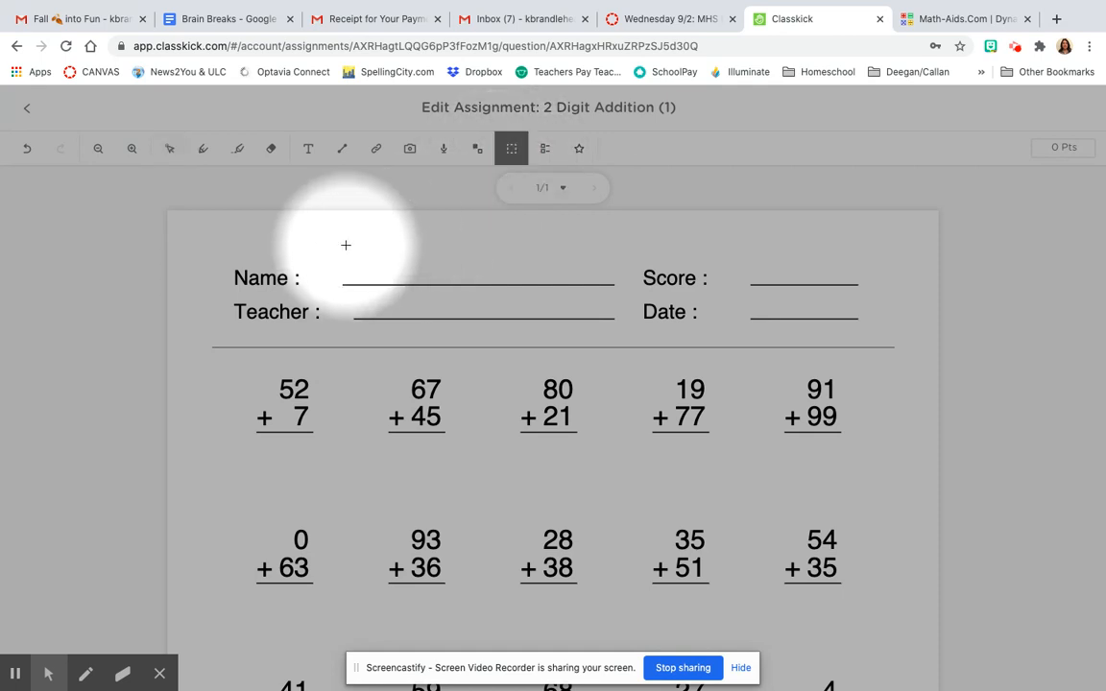
pyautogui.moveTo(343, 250); pyautogui.dragTo(617, 287)
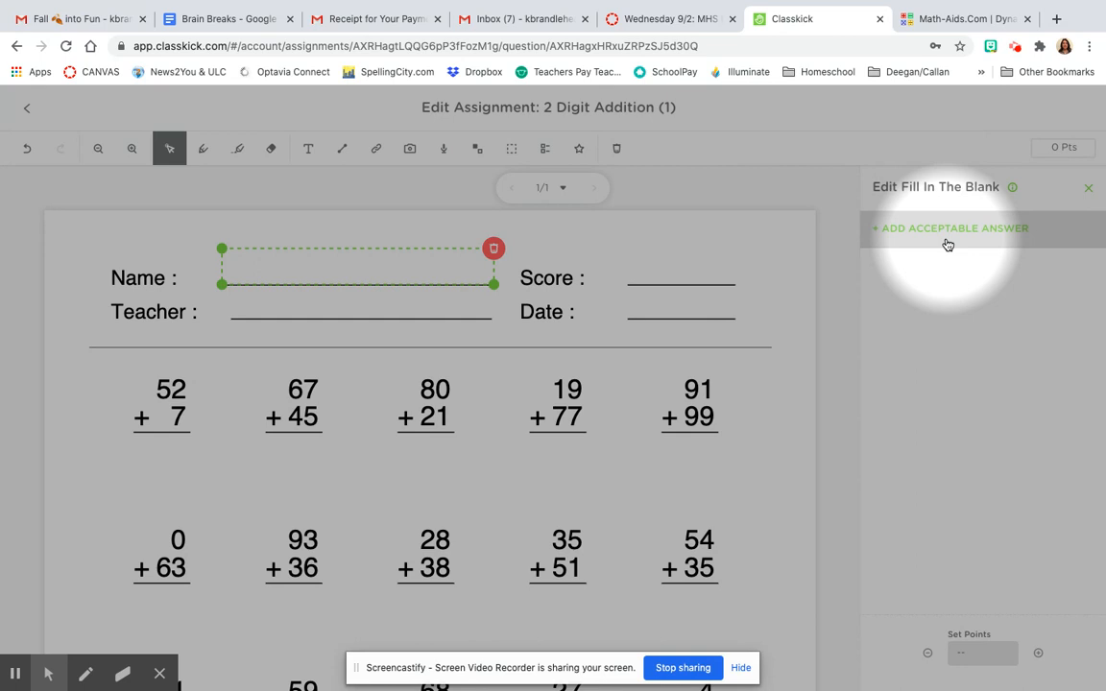
pyautogui.click(1086, 190)
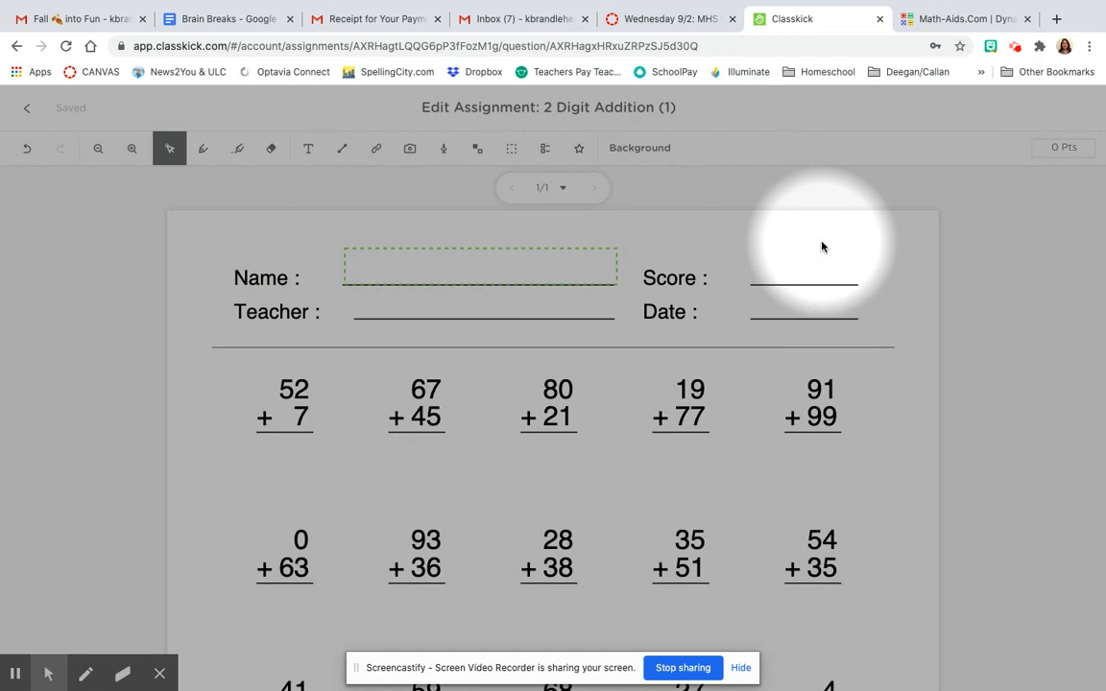
# Add a fill-in-the-blank box under the 52 + 7 problem with acceptable answer 59, worth 1 point.
pyautogui.click(512, 155)
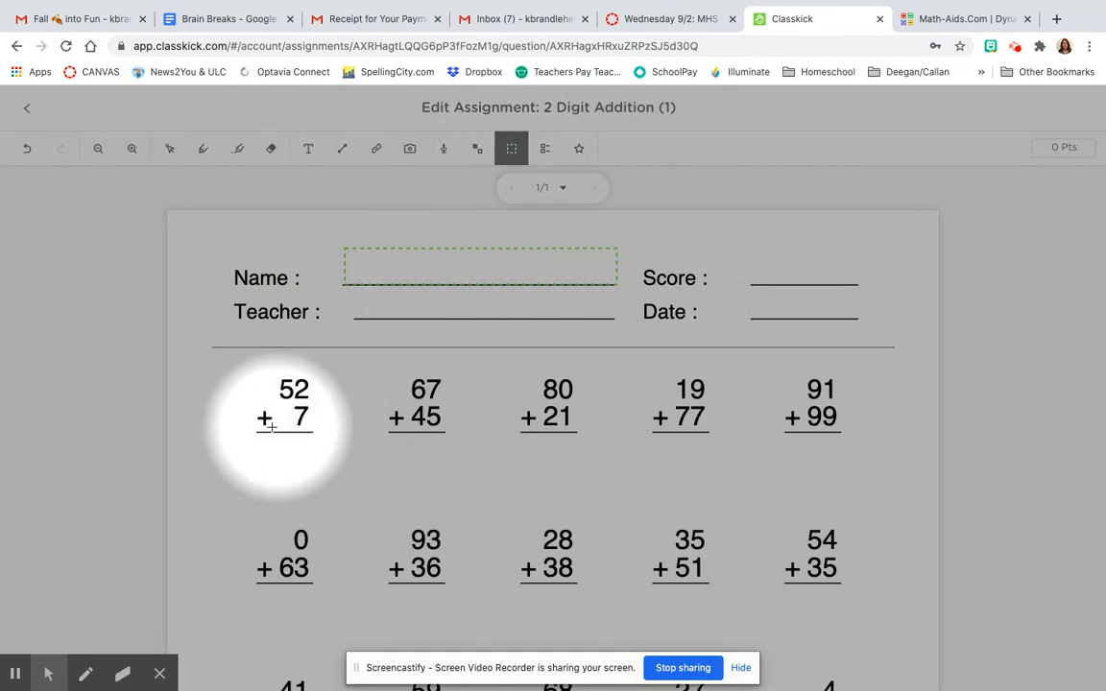
pyautogui.moveTo(253, 431); pyautogui.dragTo(316, 479)
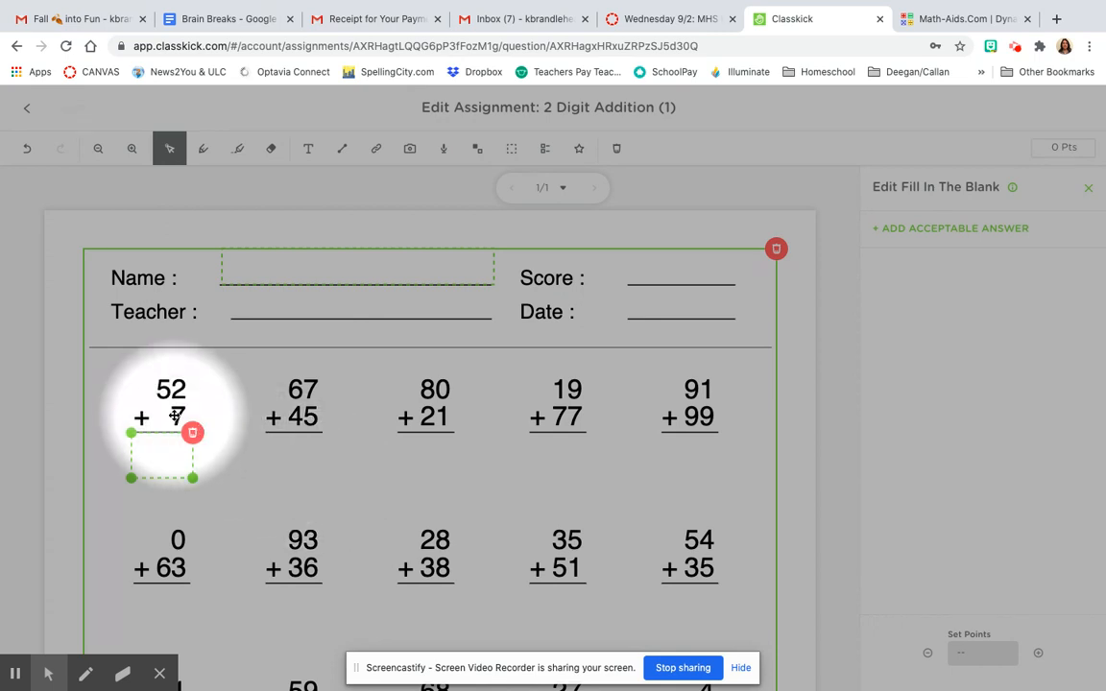
pyautogui.click(954, 230)
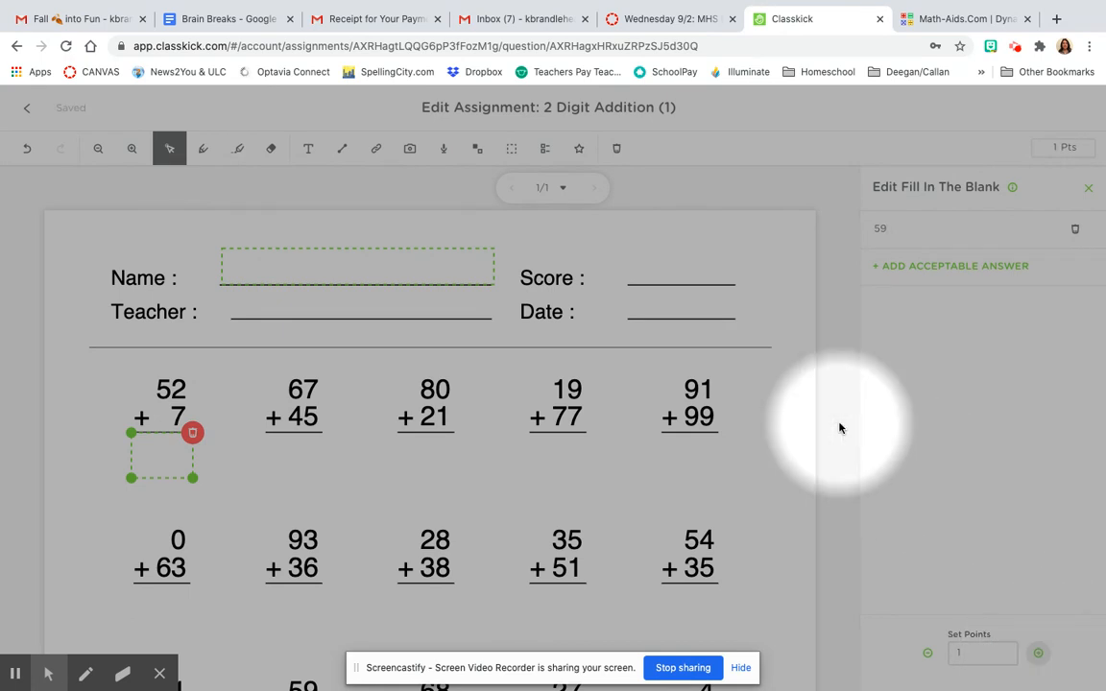
# Add a fill-in-the-blank box under the 67 + 45 problem with acceptable answer 112, worth 1 point.
pyautogui.click(510, 148)
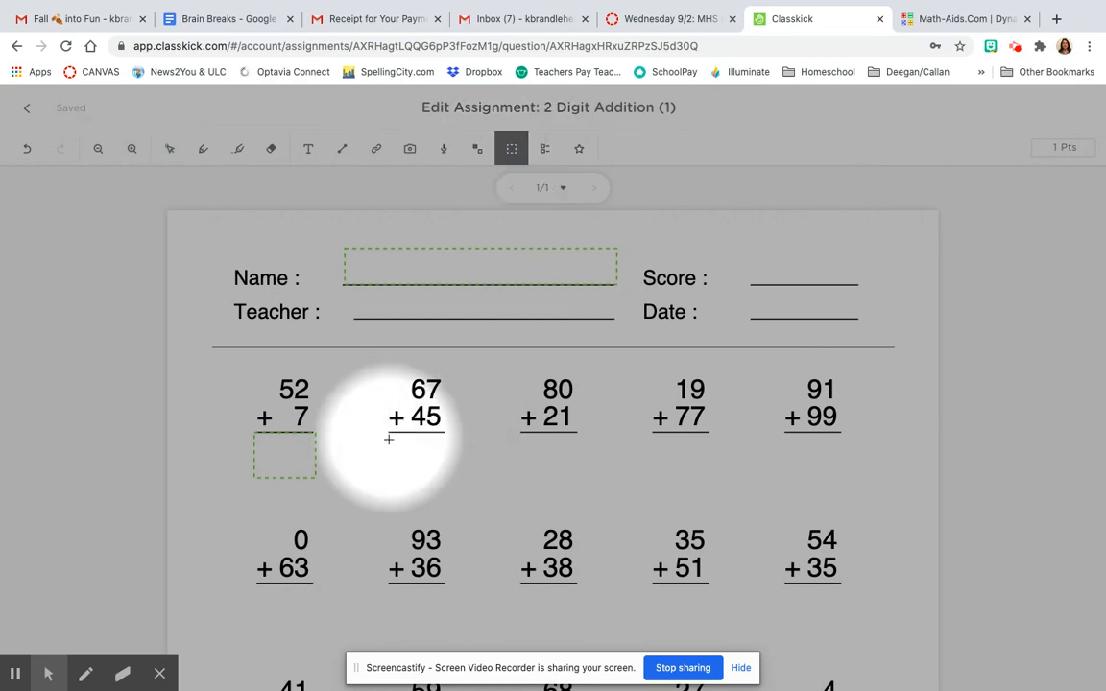
pyautogui.moveTo(389, 432); pyautogui.dragTo(445, 480)
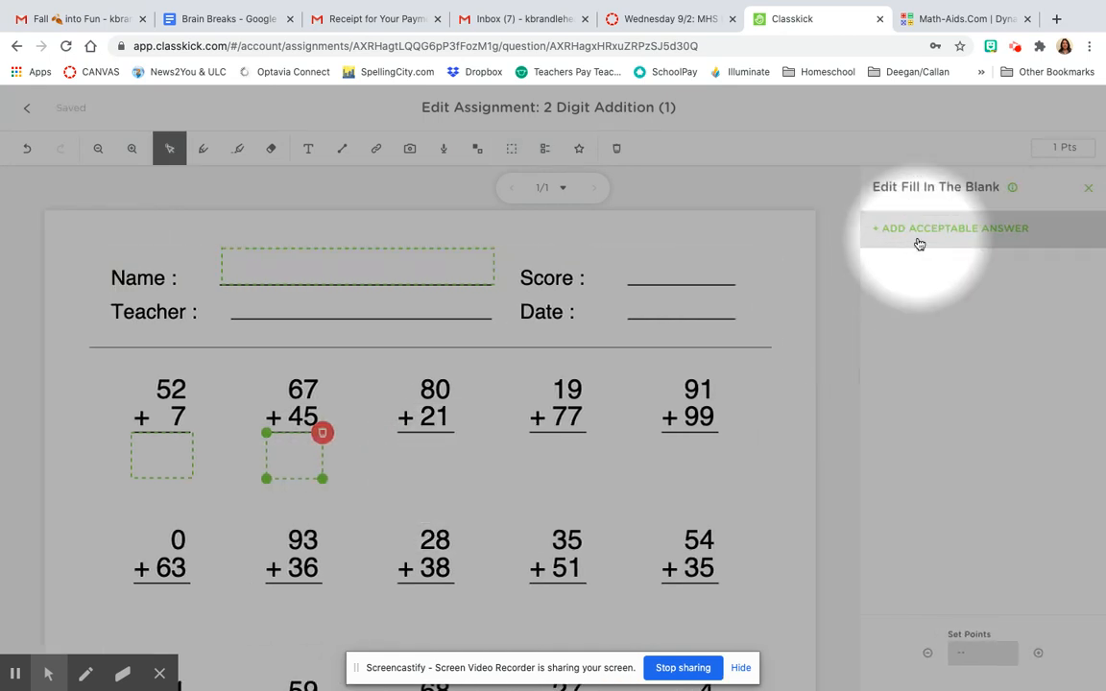
pyautogui.click(917, 240)
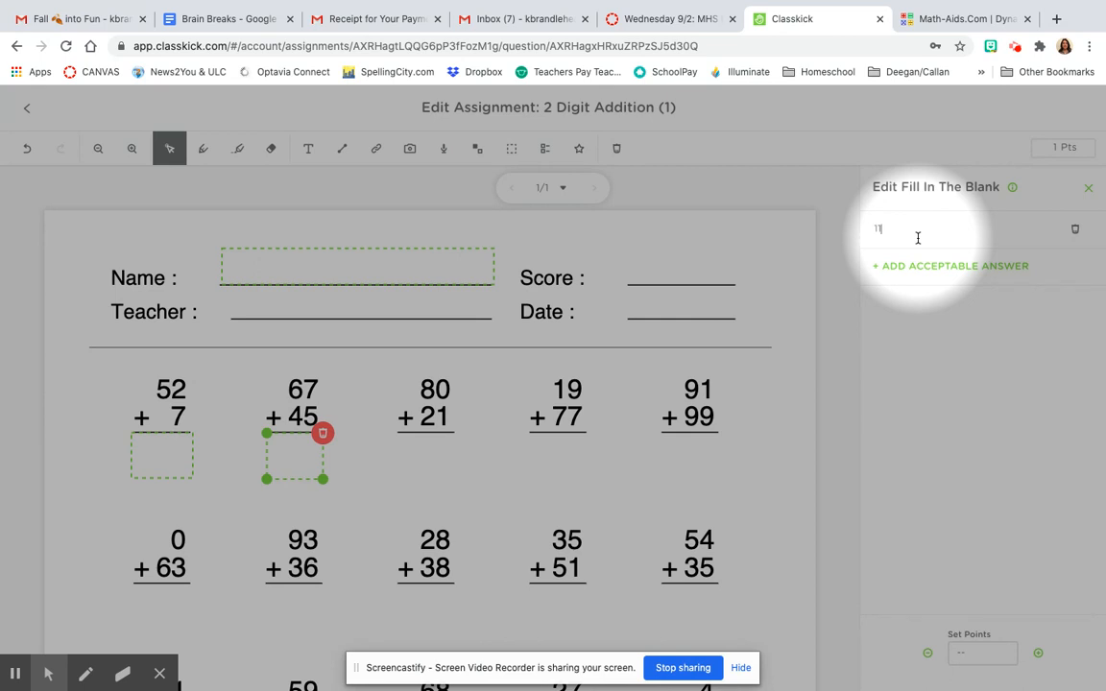
pyautogui.click(1038, 654)
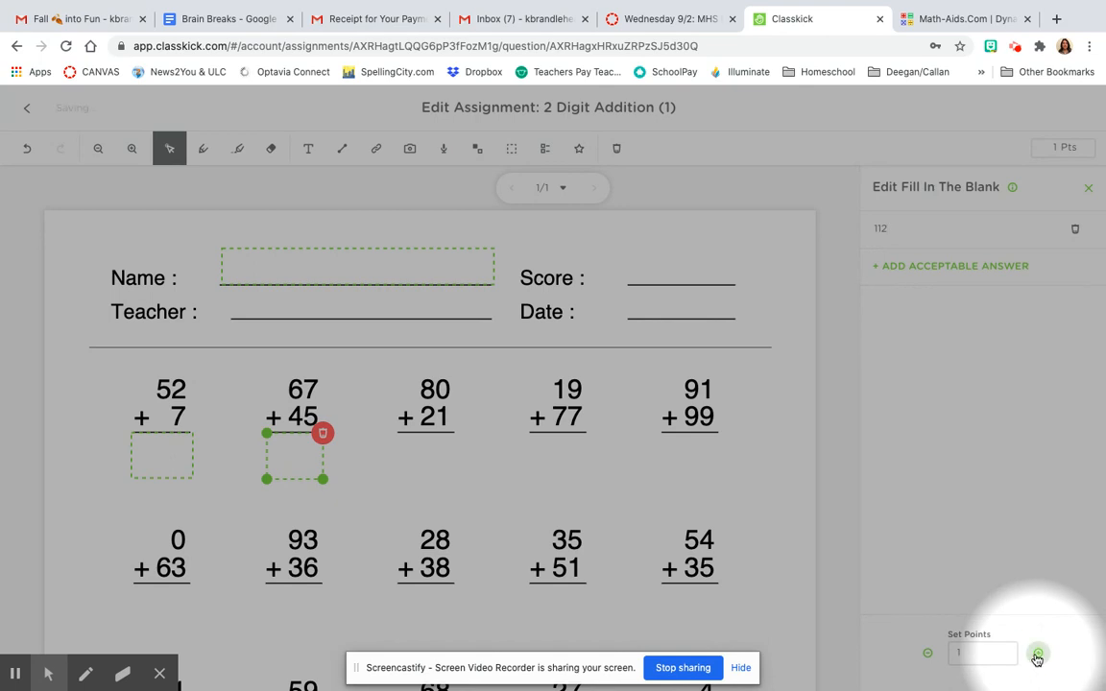
# Add a fill-in-the-blank box under the 80 + 21 problem with acceptable answer 101 and close its settings.
pyautogui.click(513, 155)
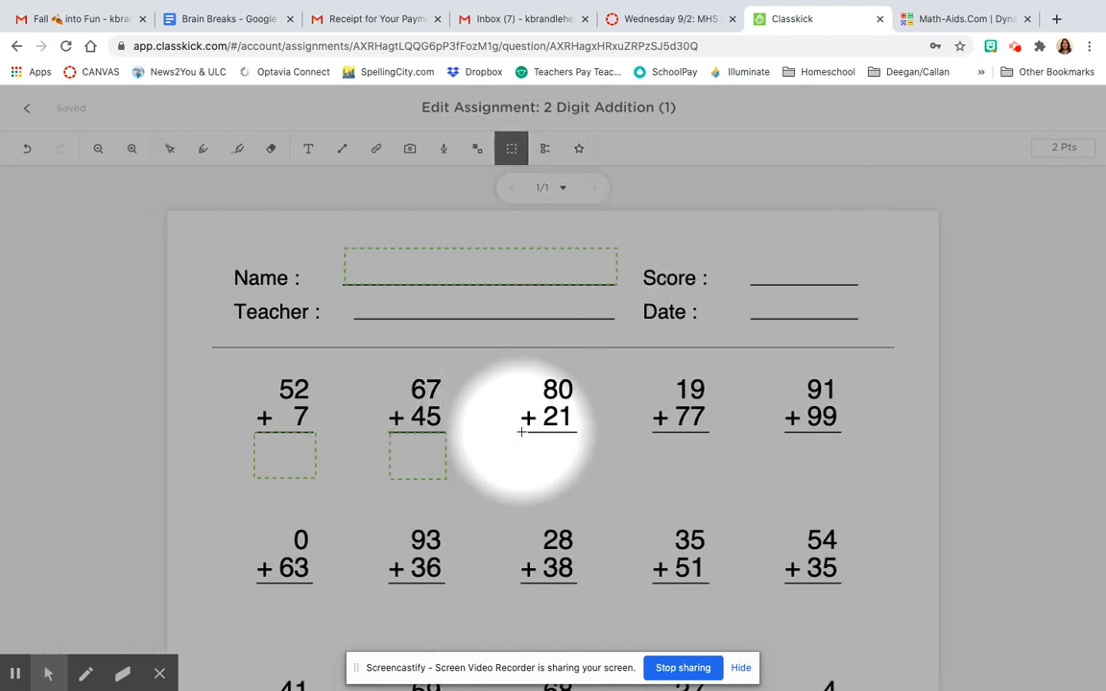
pyautogui.moveTo(522, 435); pyautogui.dragTo(580, 475)
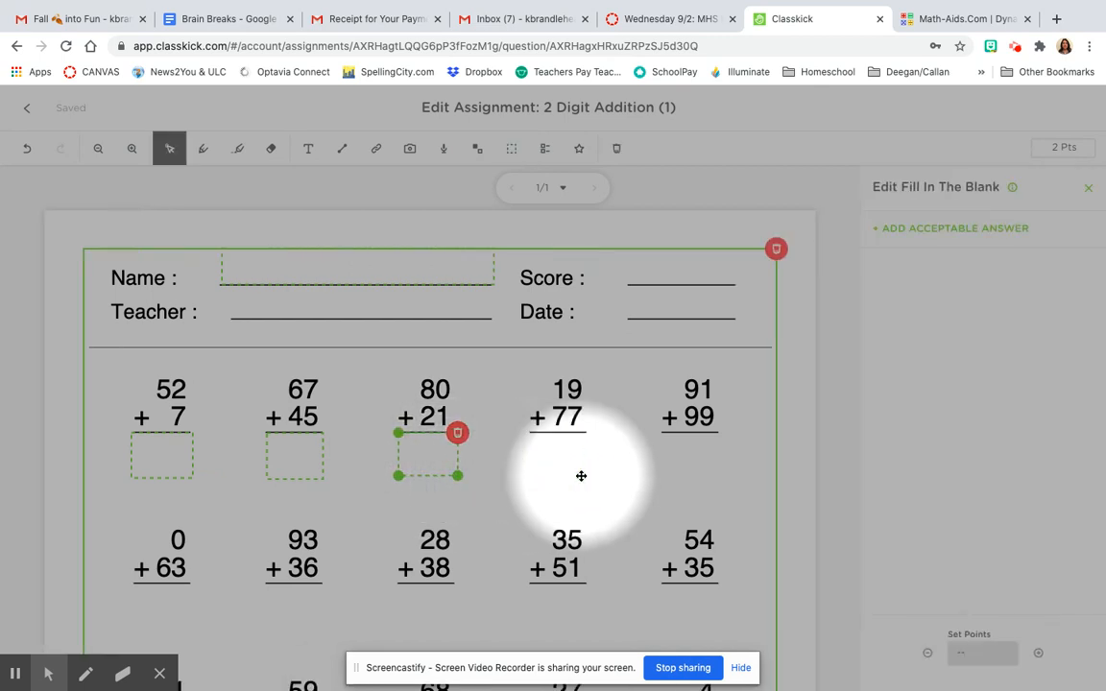
pyautogui.click(945, 226)
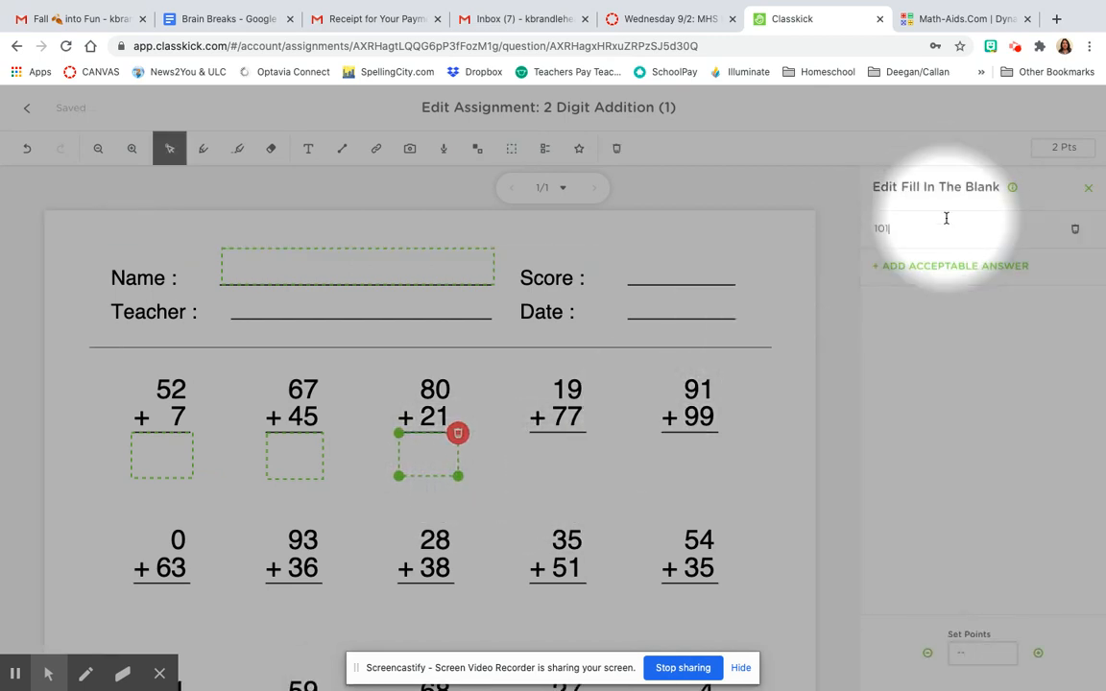
pyautogui.click(860, 230)
pyautogui.click(691, 389)
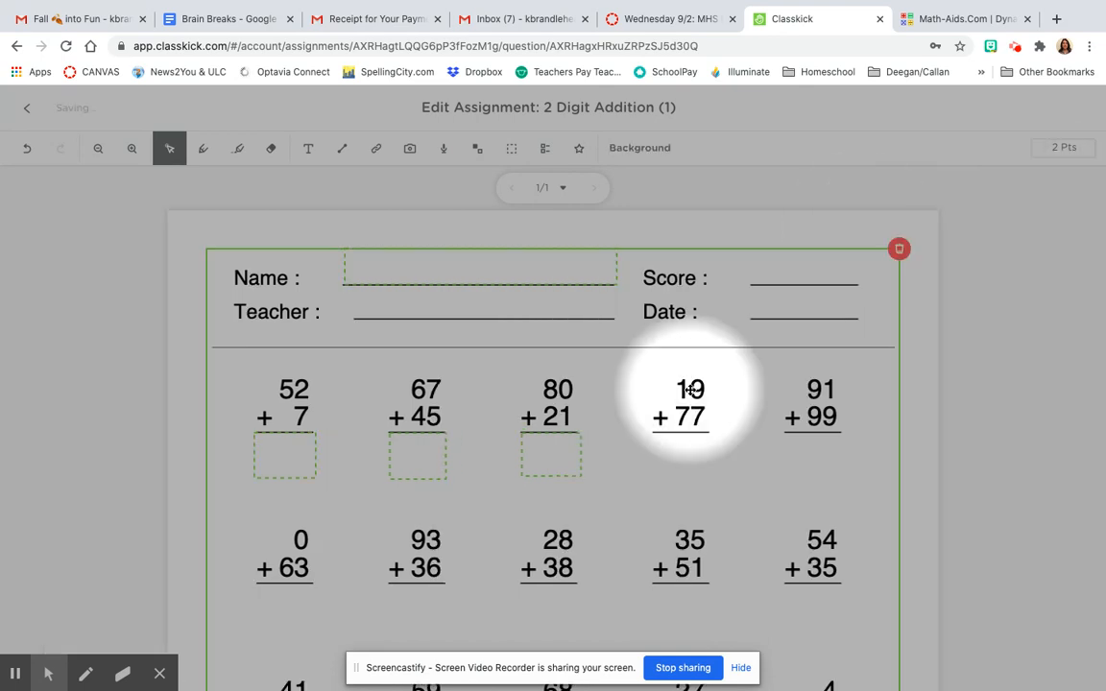
pyautogui.click(555, 444)
pyautogui.click(723, 445)
pyautogui.scroll(-3, 723, 445)
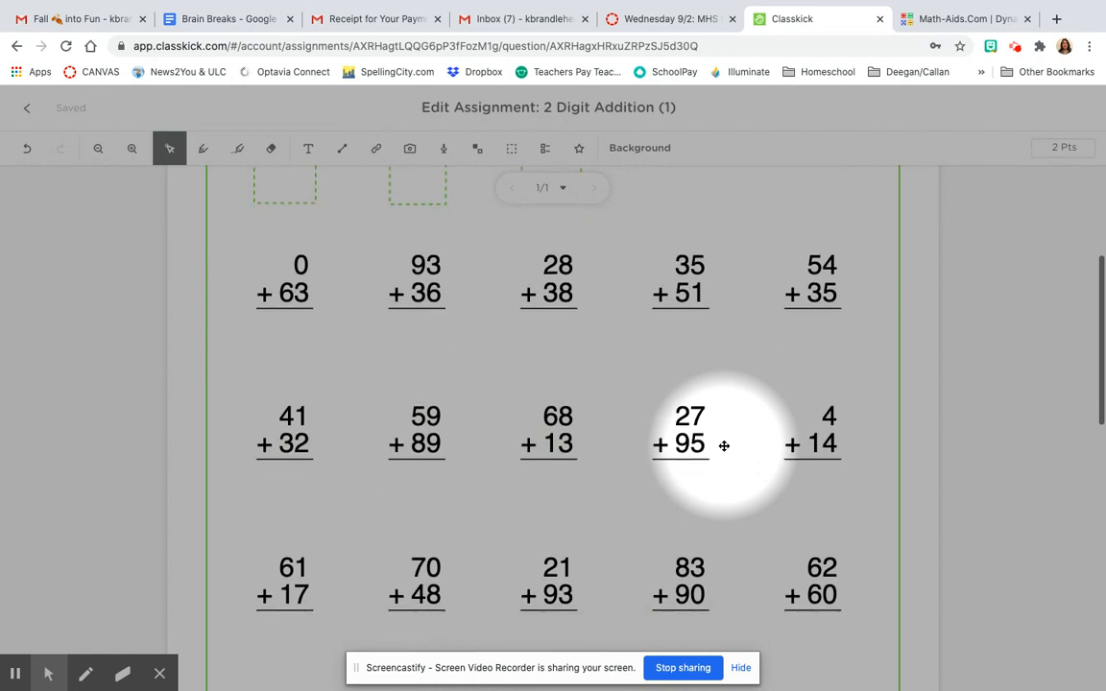
pyautogui.scroll(-4, 724, 445)
pyautogui.scroll(3, 724, 445)
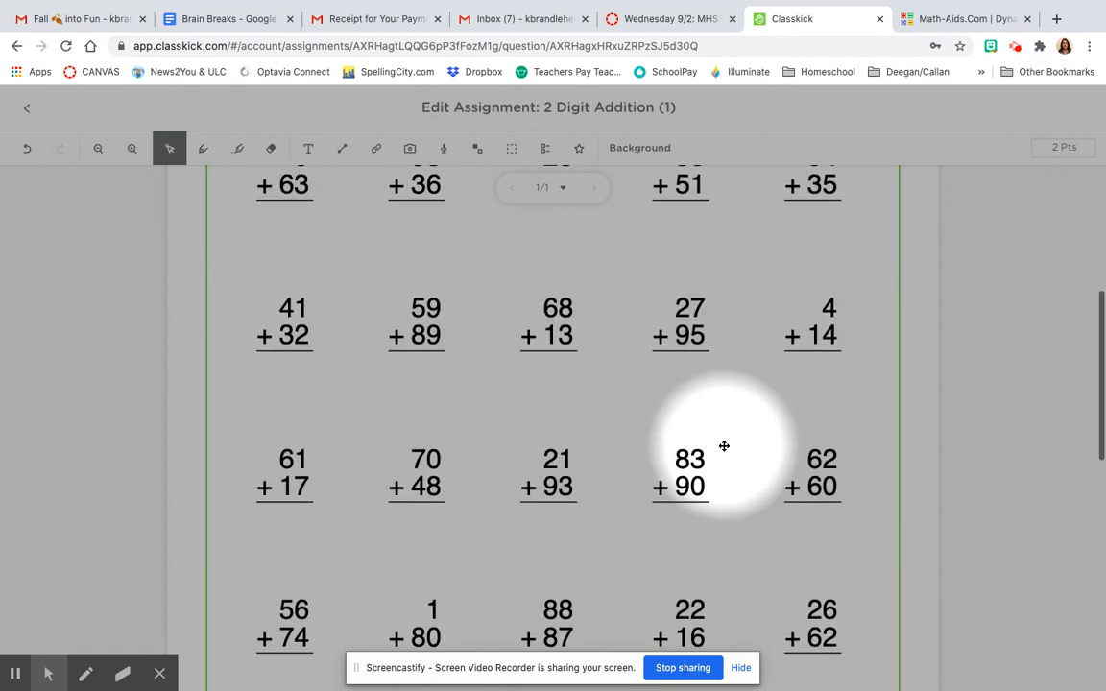
# Record an audio clip on the worksheet slide and place it beside the Name box, over the Score field.
pyautogui.scroll(4, 724, 445)
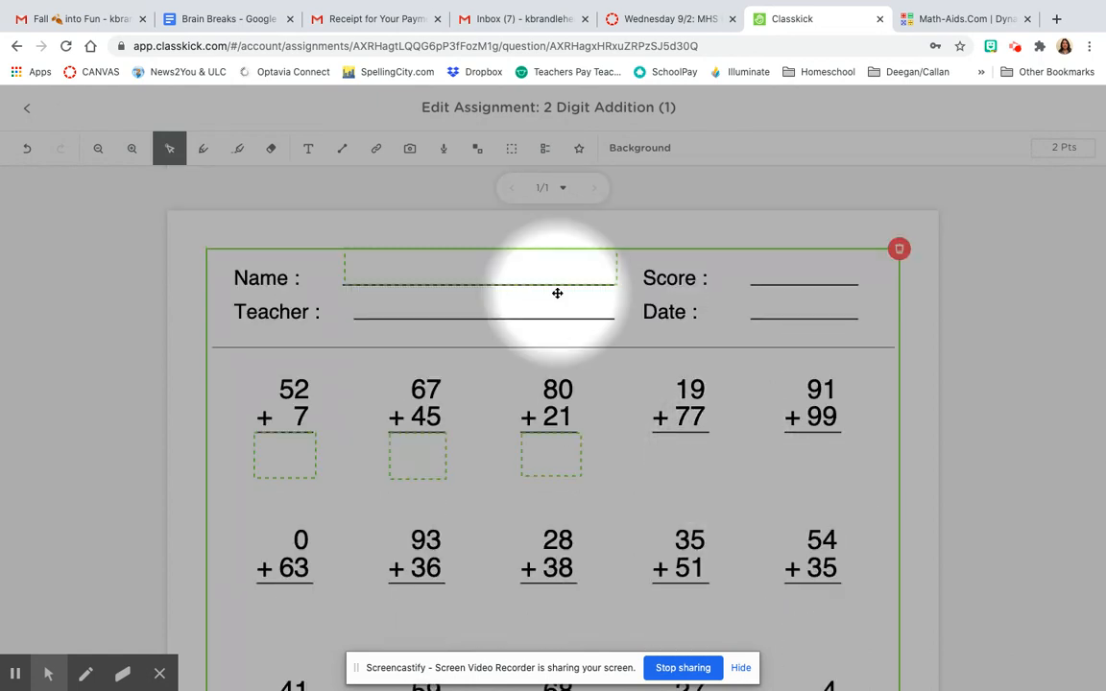
pyautogui.click(445, 152)
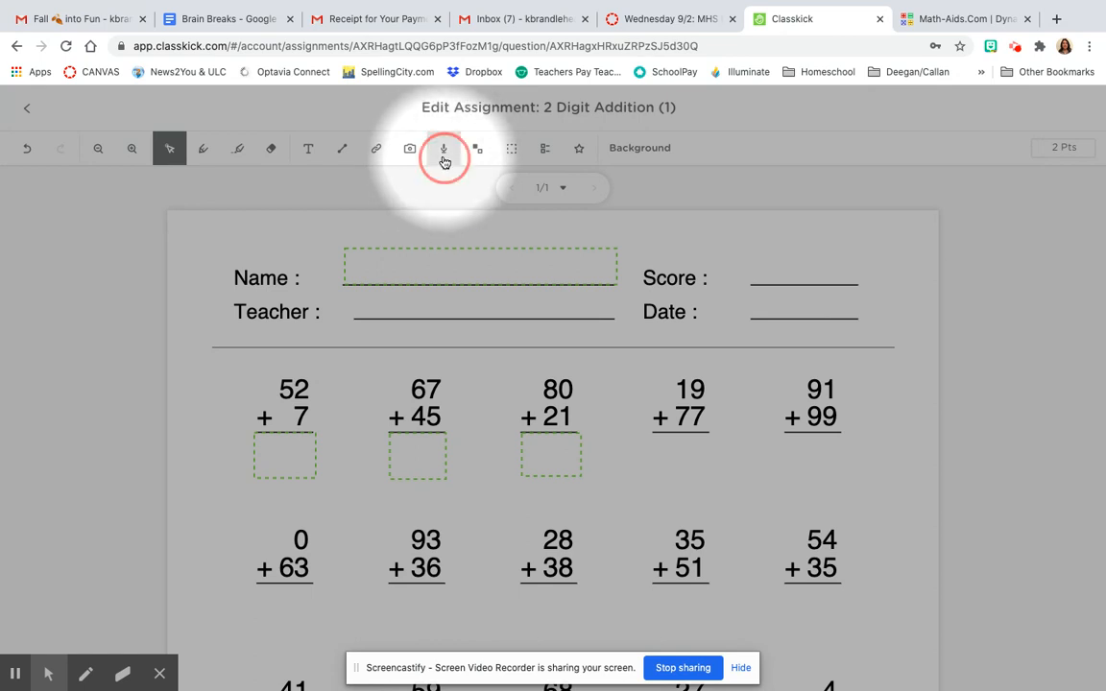
pyautogui.click(981, 444)
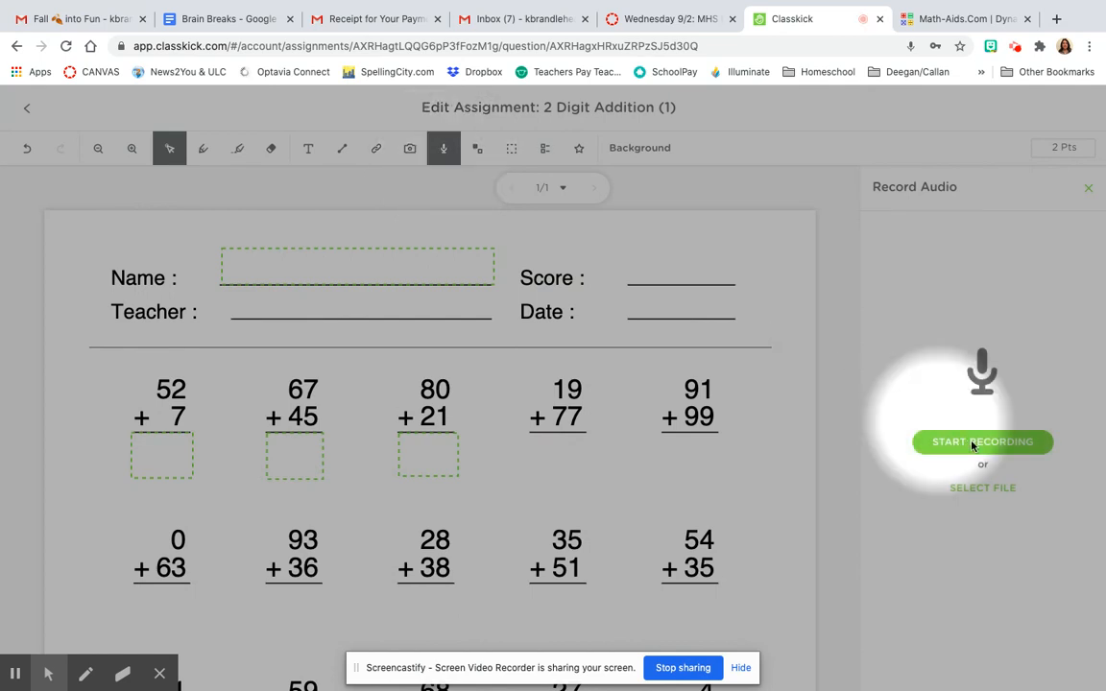
pyautogui.click(980, 445)
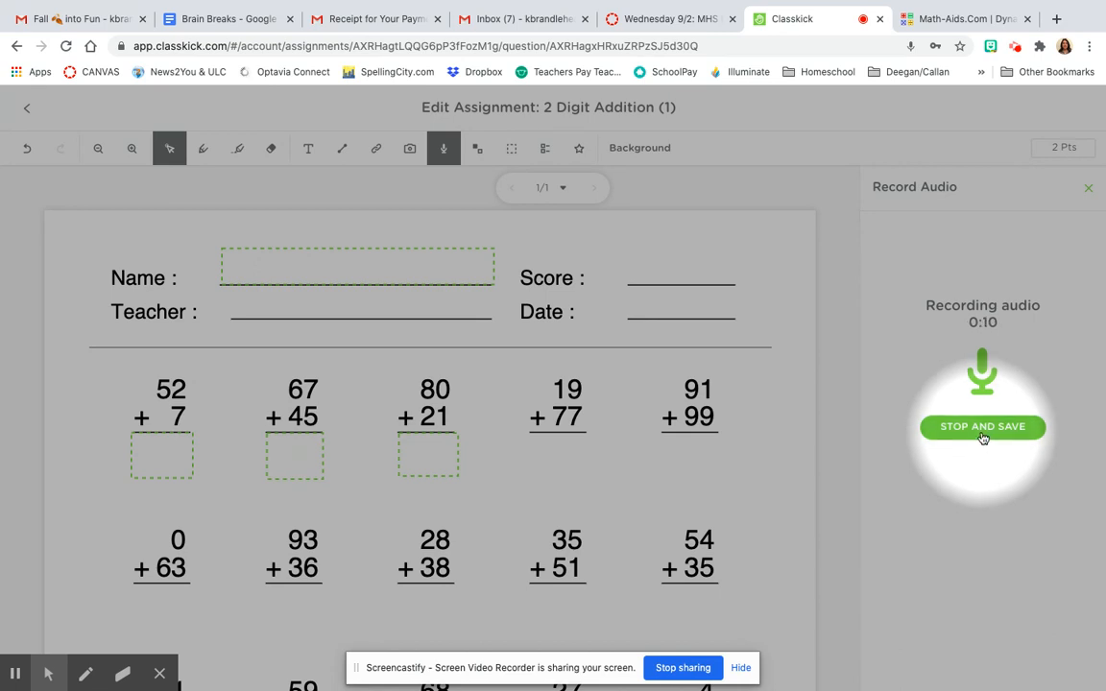
pyautogui.click(983, 438)
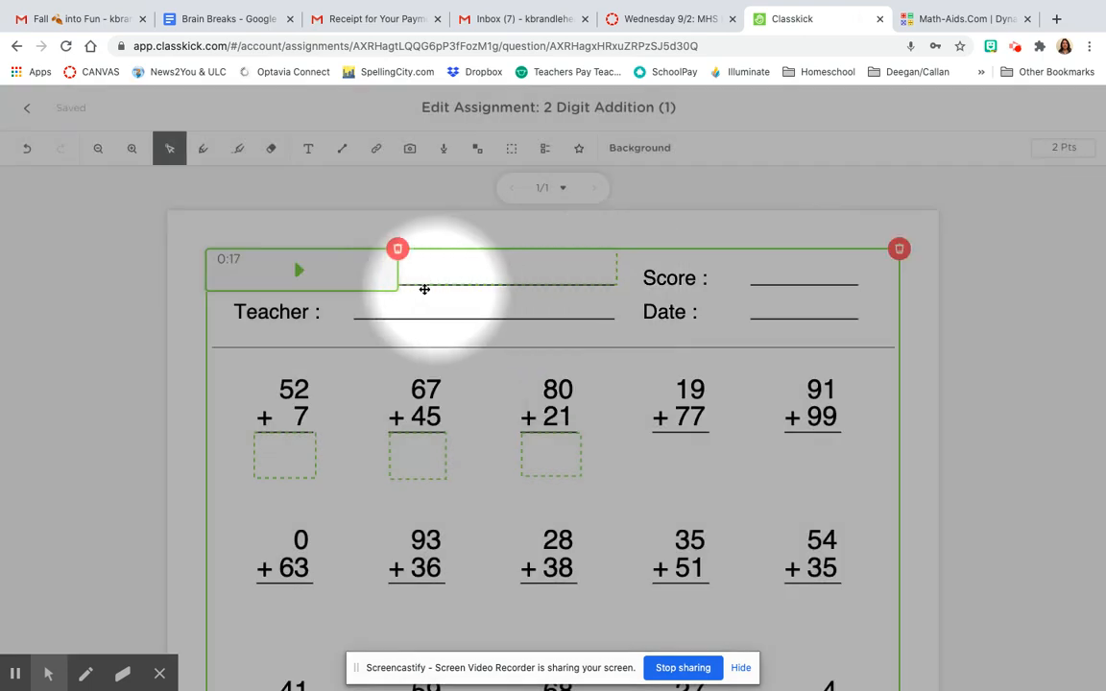
pyautogui.moveTo(377, 283); pyautogui.dragTo(797, 278)
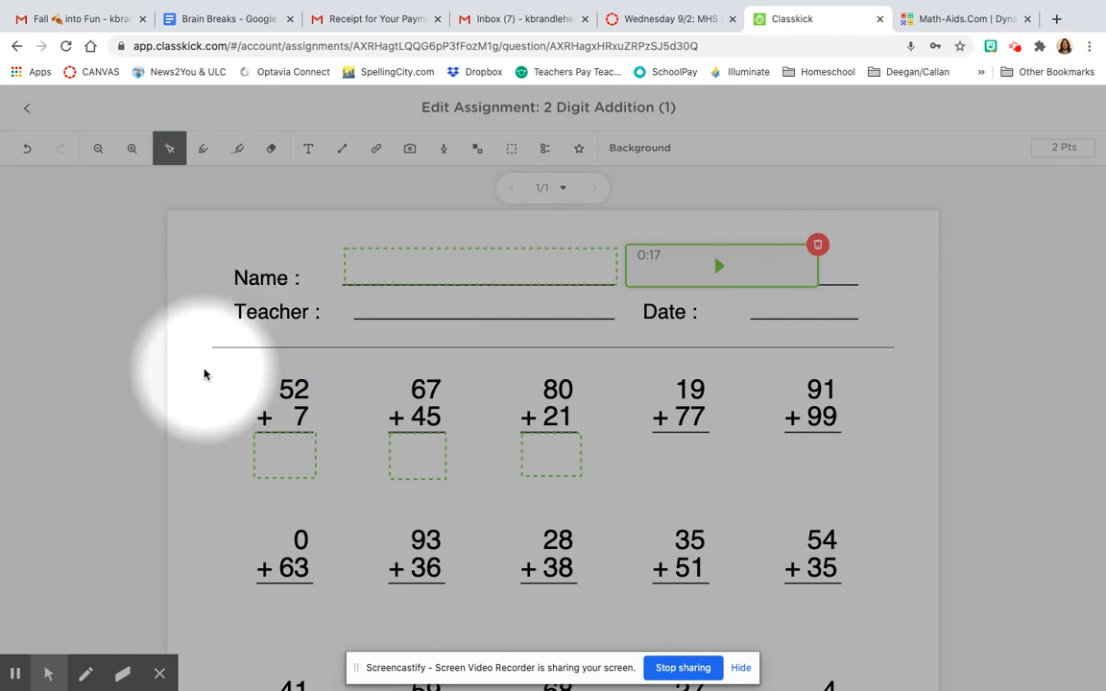
# Leave the slide editor and the assignment's edit page to return to the full assignments list.
pyautogui.scroll(-12, 204, 375)
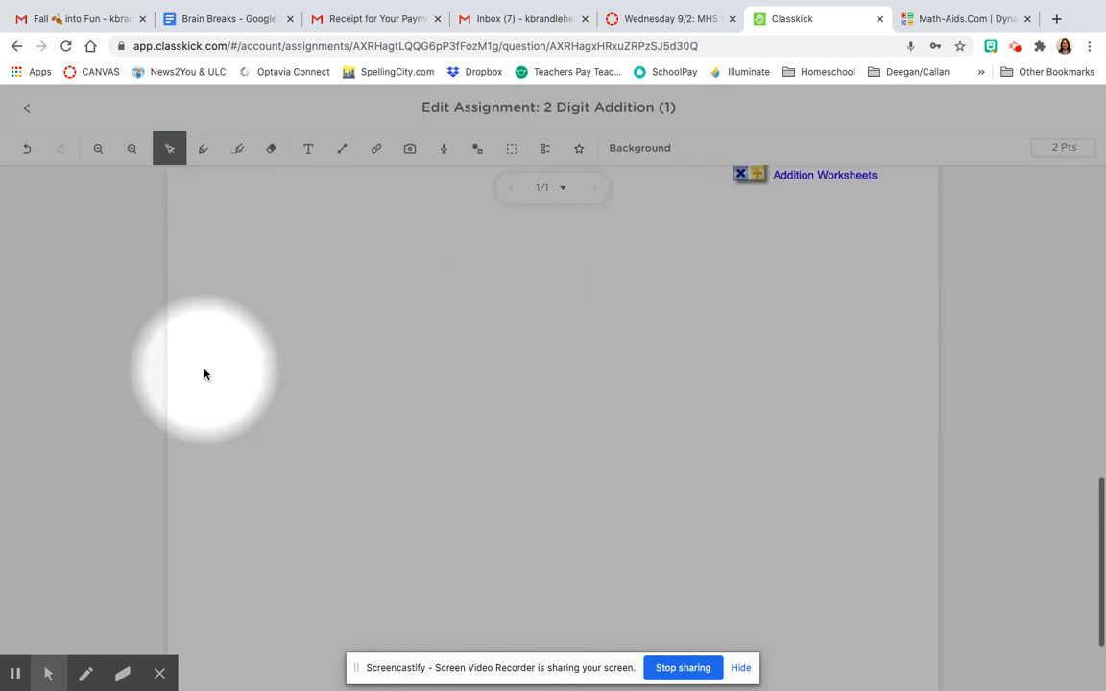
pyautogui.scroll(15, 204, 374)
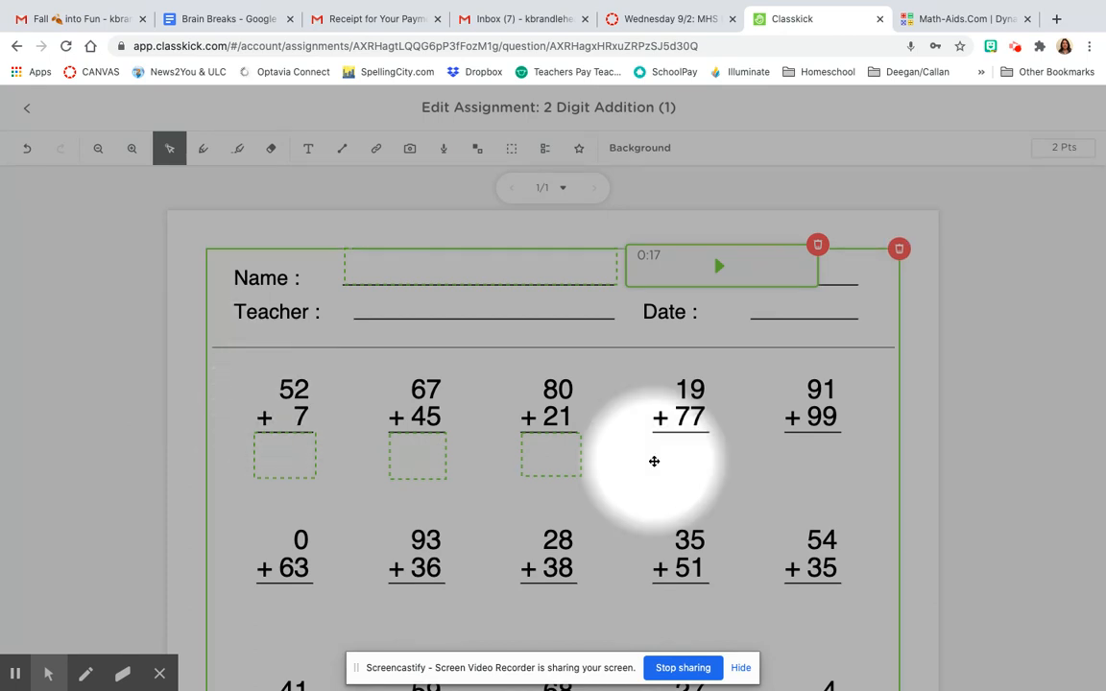
pyautogui.click(29, 111)
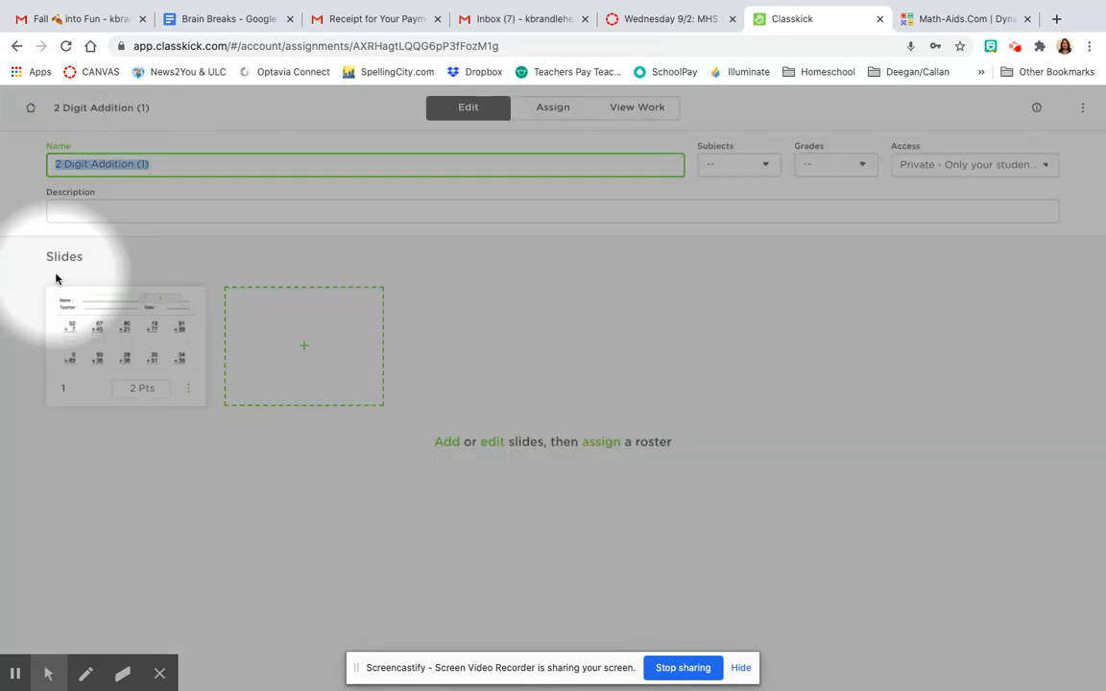
pyautogui.click(33, 113)
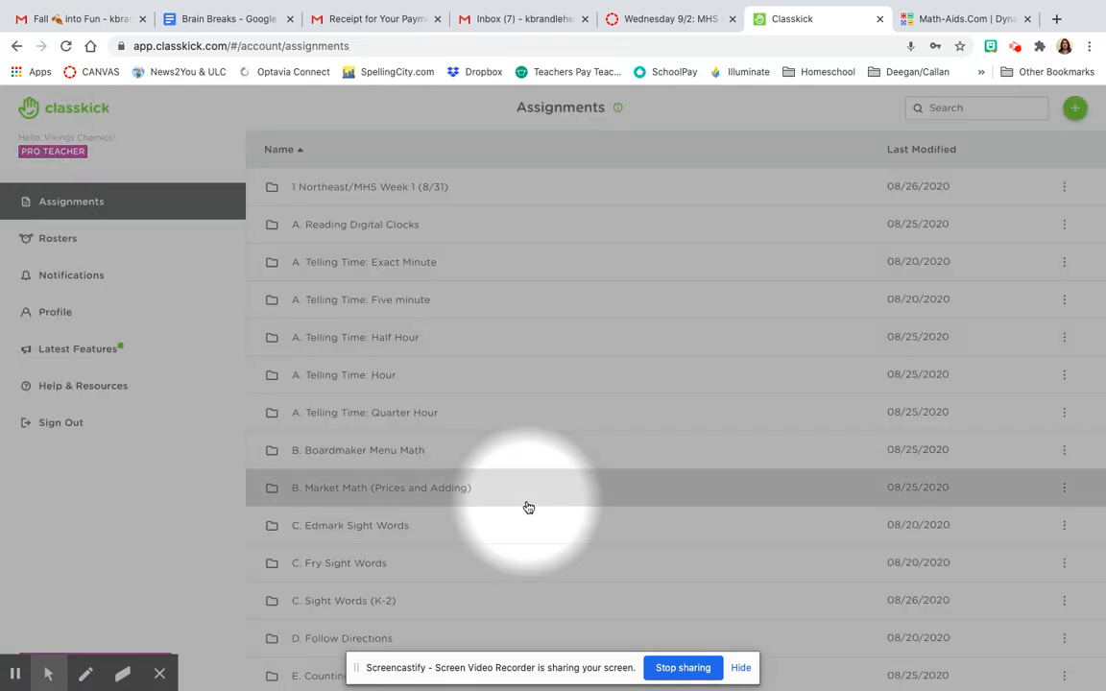
# Move the 2 Digit Addition (1) assignment into the N. +/- Multi-Digit folder.
pyautogui.scroll(-12, 528, 507)
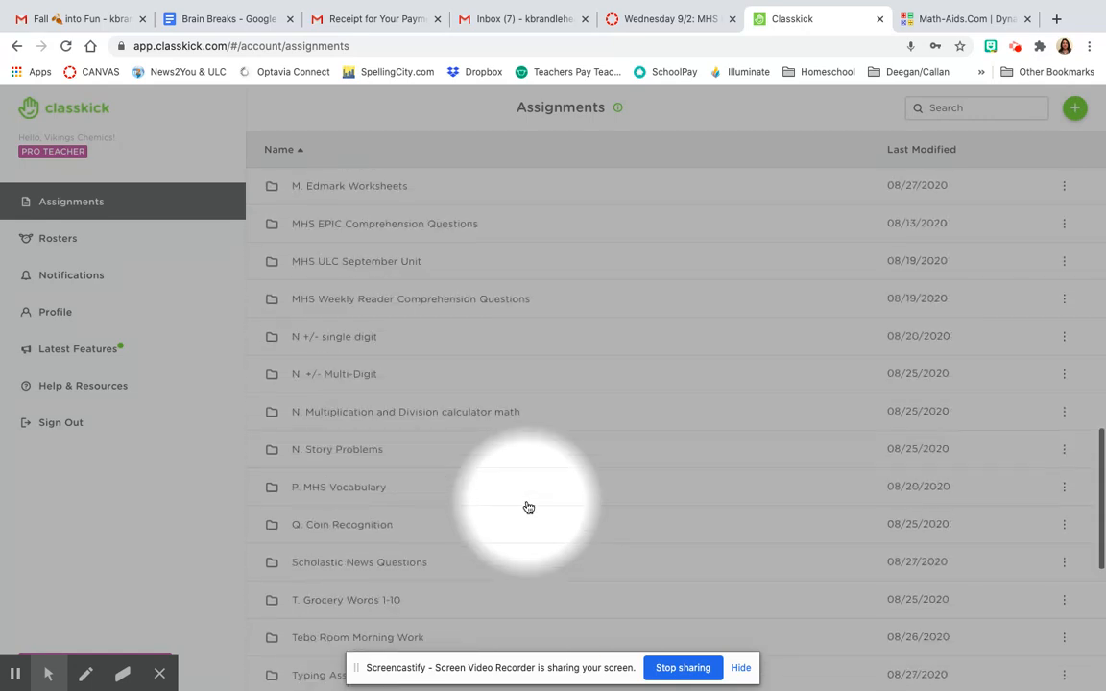
pyautogui.scroll(-5, 528, 507)
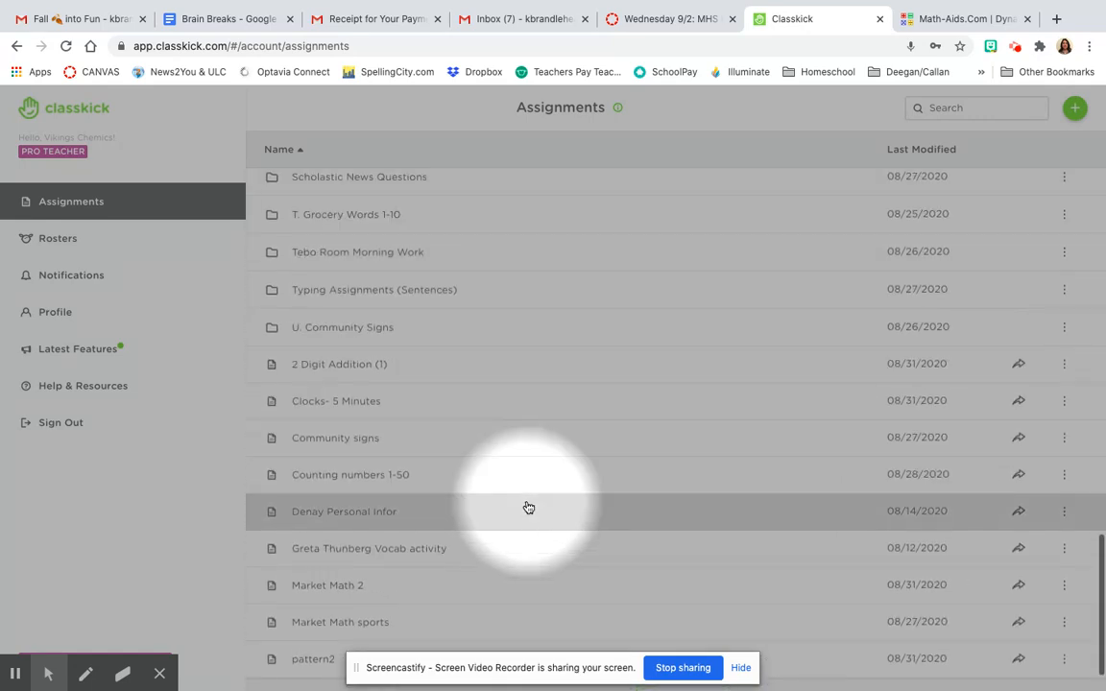
pyautogui.scroll(-2, 528, 507)
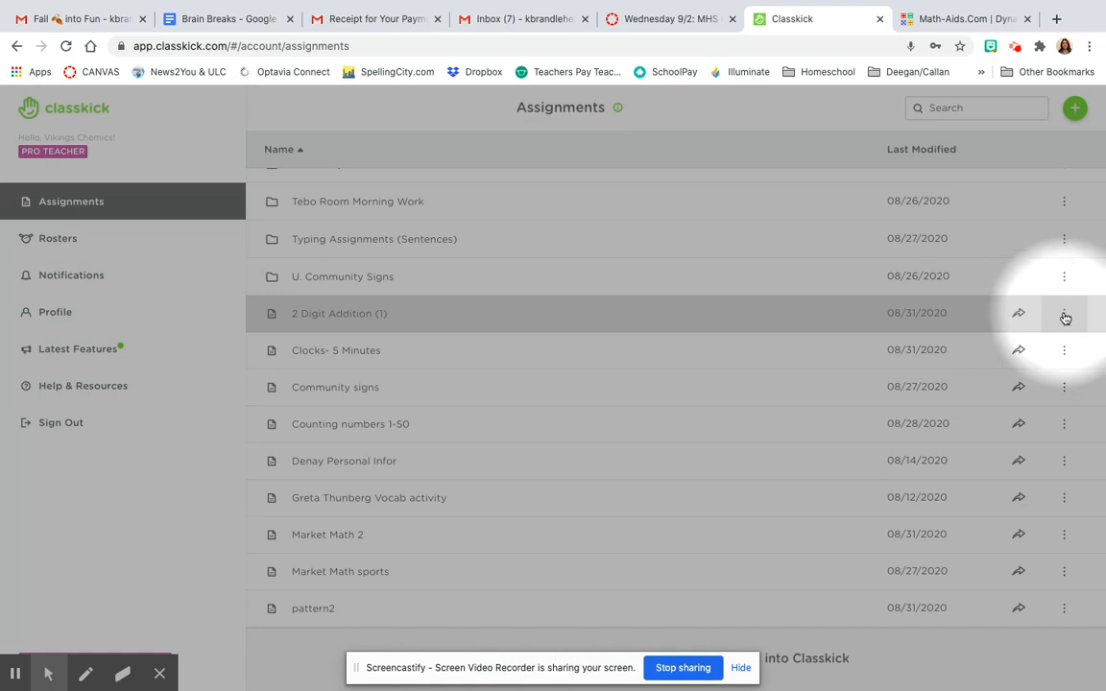
pyautogui.click(1063, 314)
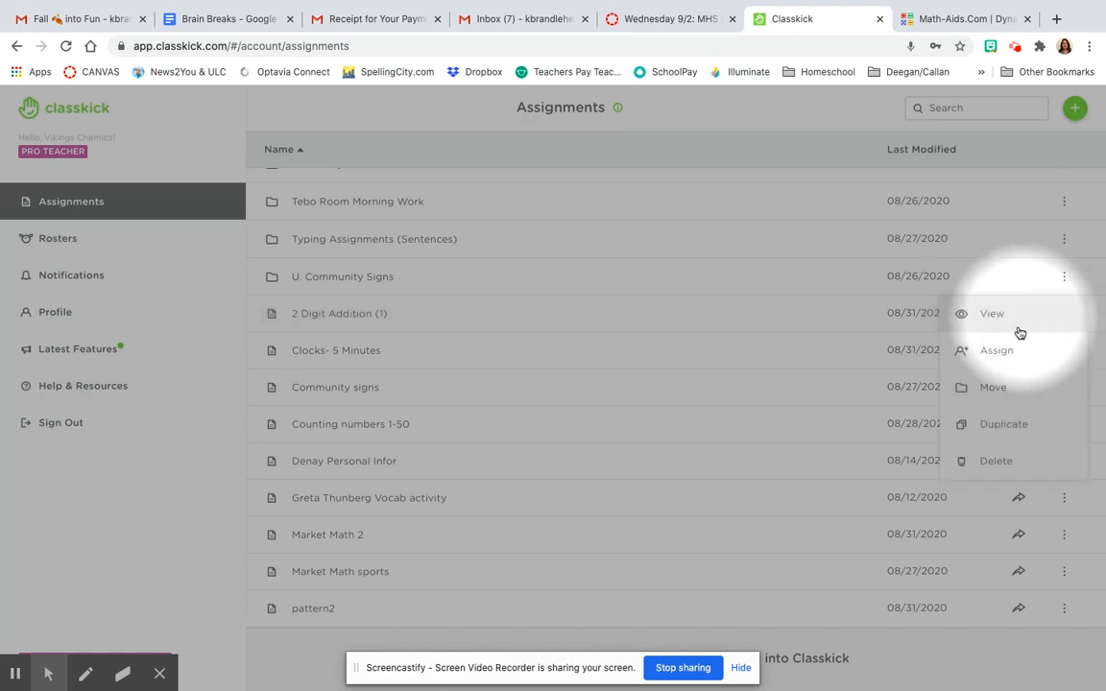
pyautogui.click(994, 388)
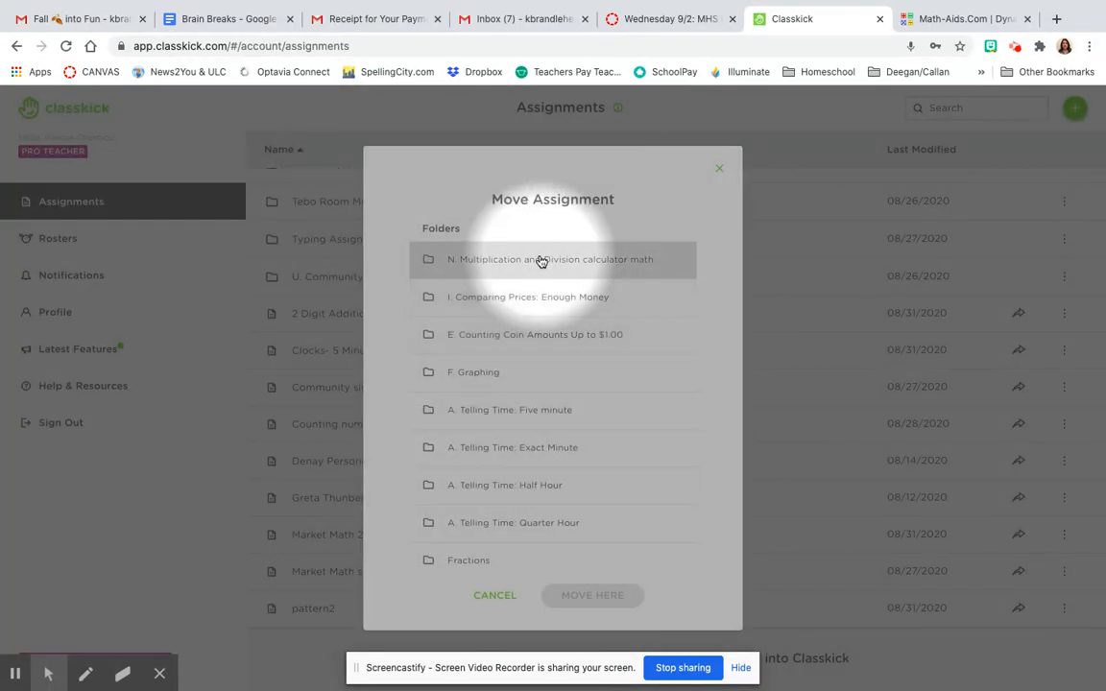
pyautogui.scroll(-4, 533, 285)
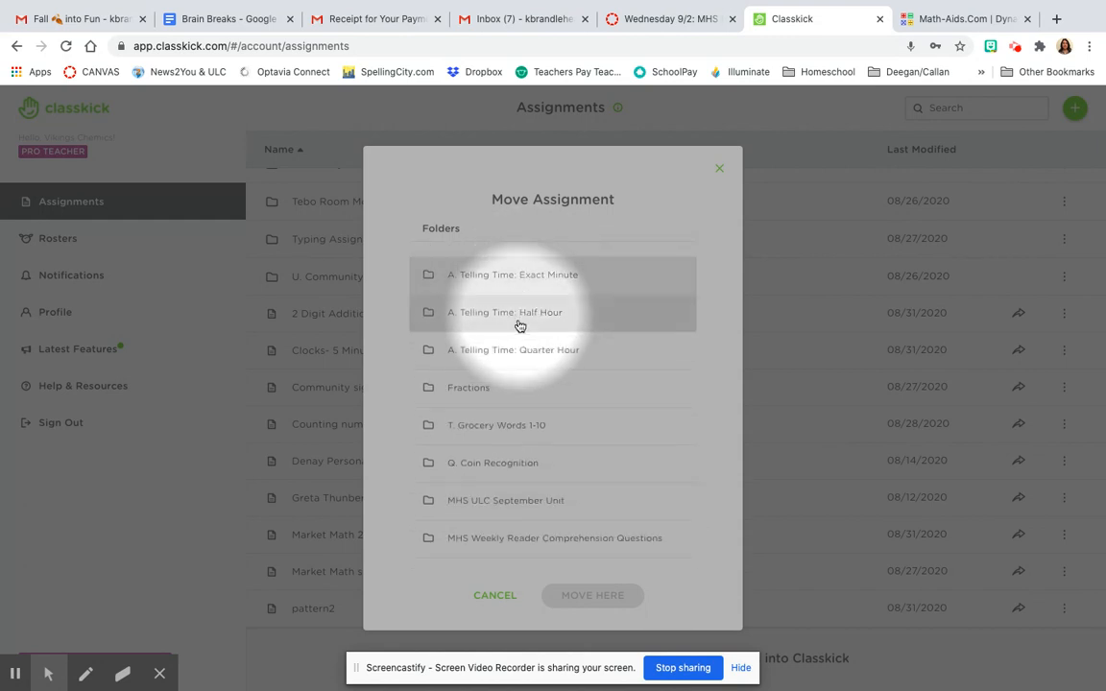
pyautogui.scroll(-2, 515, 343)
pyautogui.scroll(-4, 516, 342)
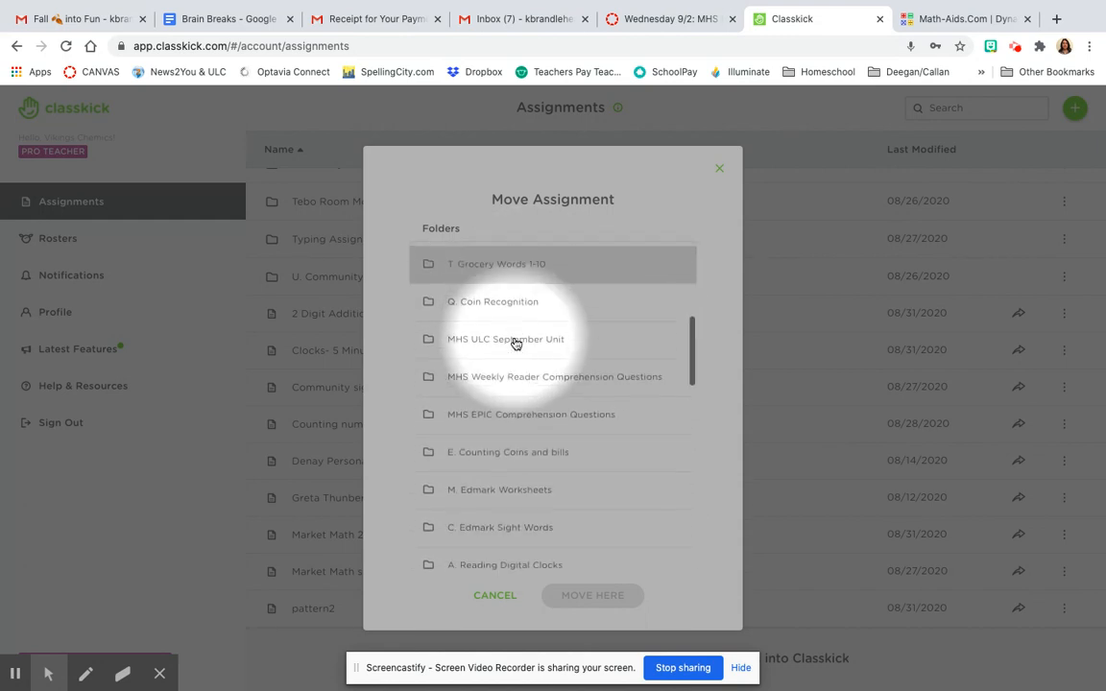
pyautogui.scroll(-4, 515, 343)
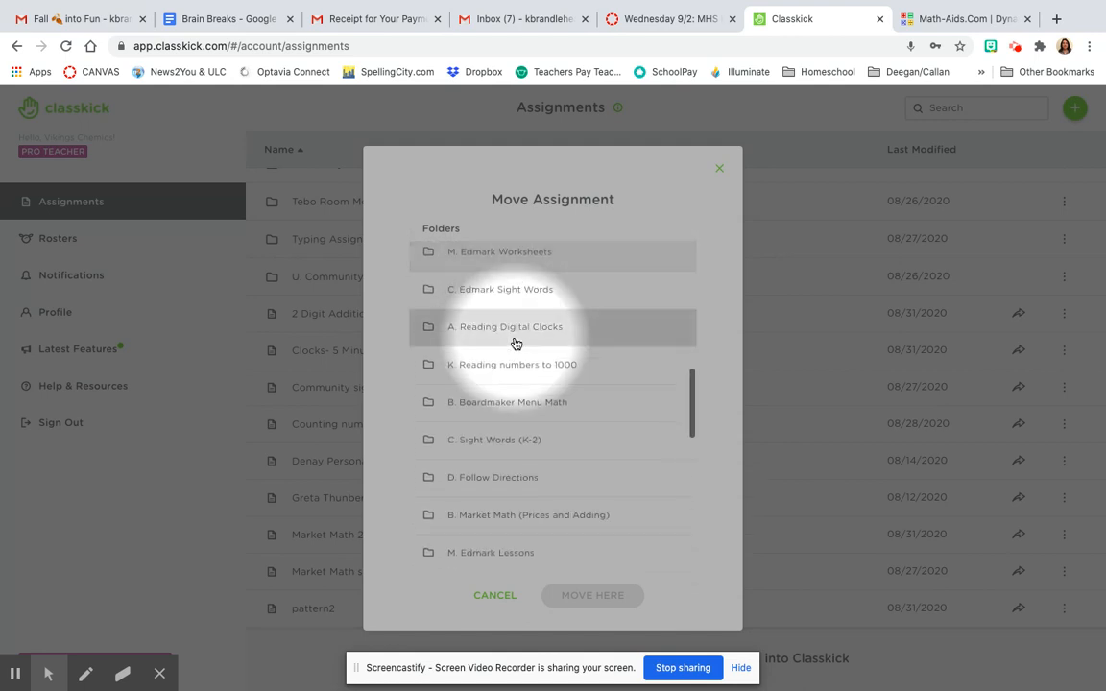
pyautogui.scroll(-2, 516, 343)
pyautogui.scroll(-7, 516, 343)
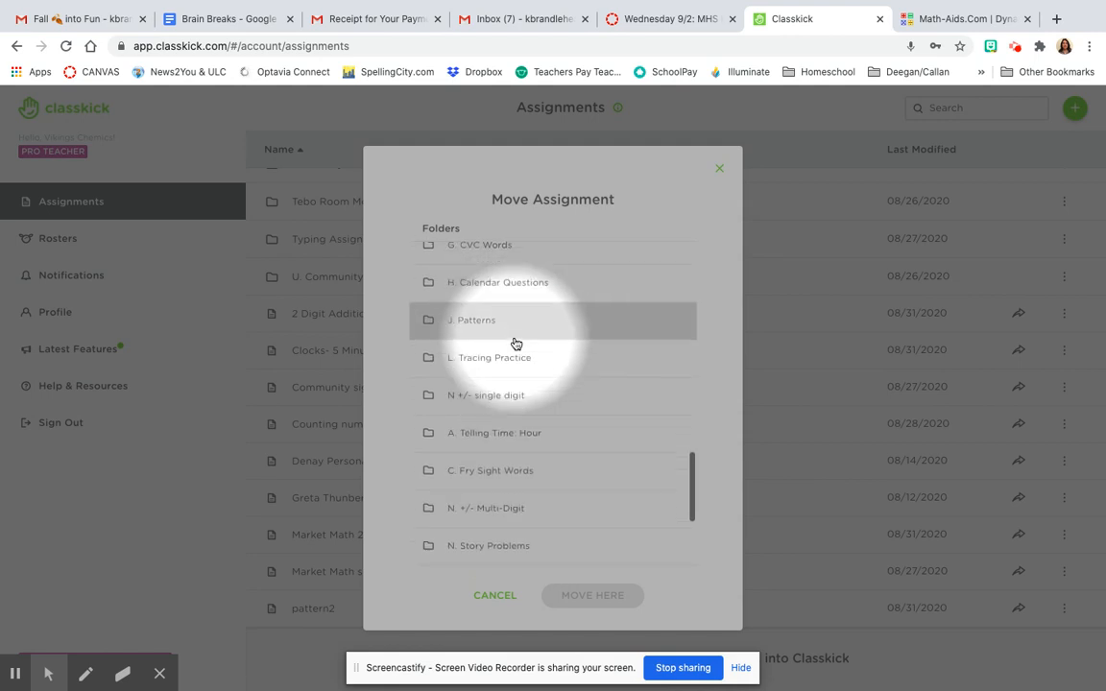
pyautogui.scroll(-4, 516, 343)
pyautogui.scroll(-2, 515, 343)
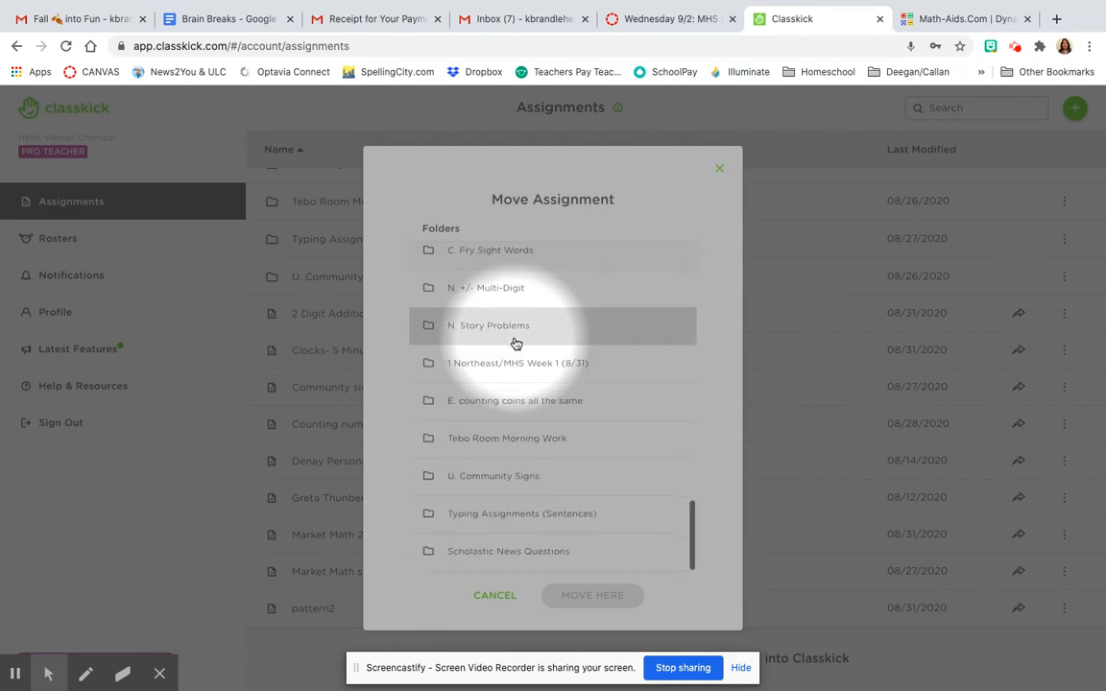
pyautogui.scroll(15, 516, 343)
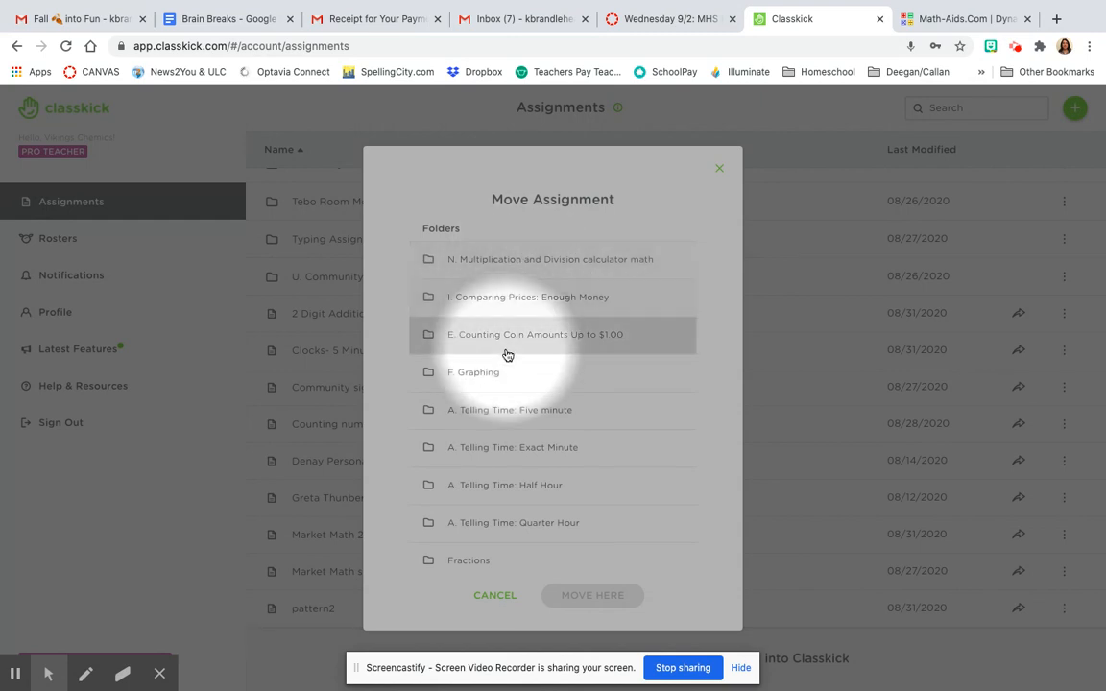
pyautogui.click(516, 300)
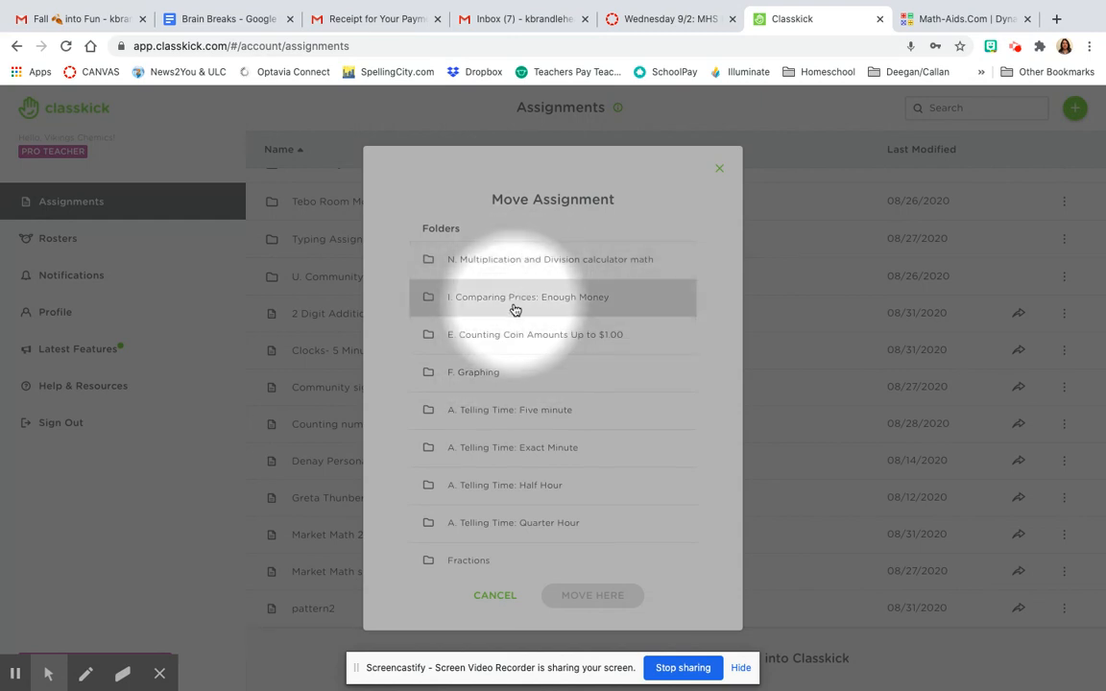
pyautogui.click(502, 451)
pyautogui.scroll(-2, 502, 465)
pyautogui.click(502, 470)
pyautogui.scroll(-3, 502, 470)
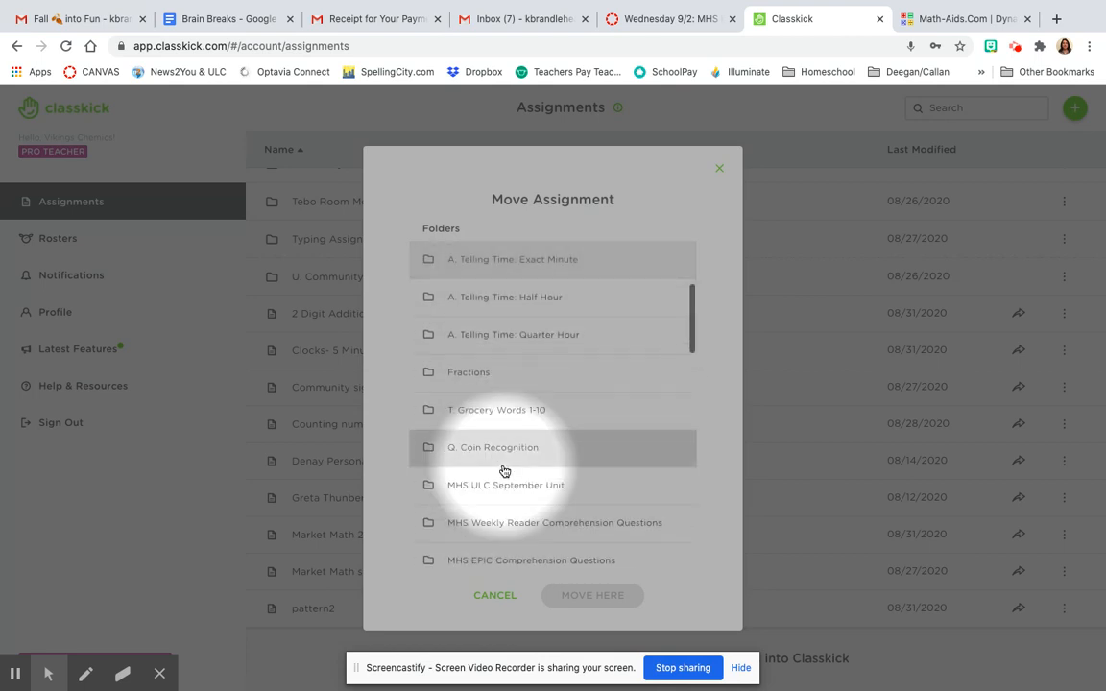
pyautogui.click(503, 470)
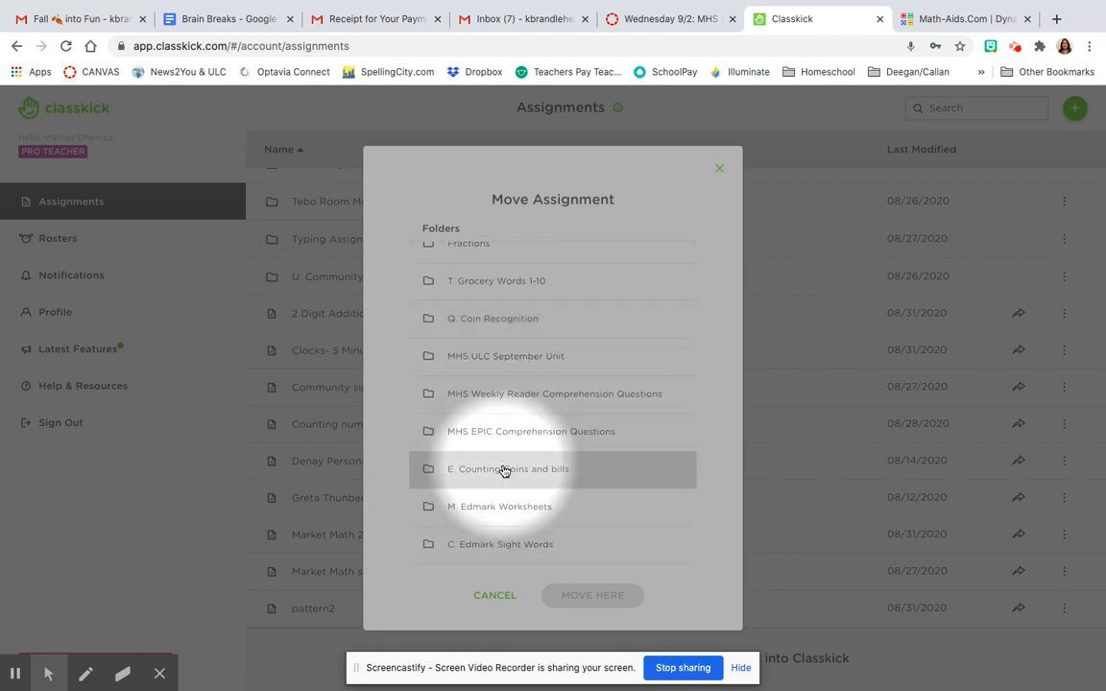
pyautogui.scroll(-3, 503, 470)
pyautogui.click(503, 470)
pyautogui.scroll(-2, 503, 471)
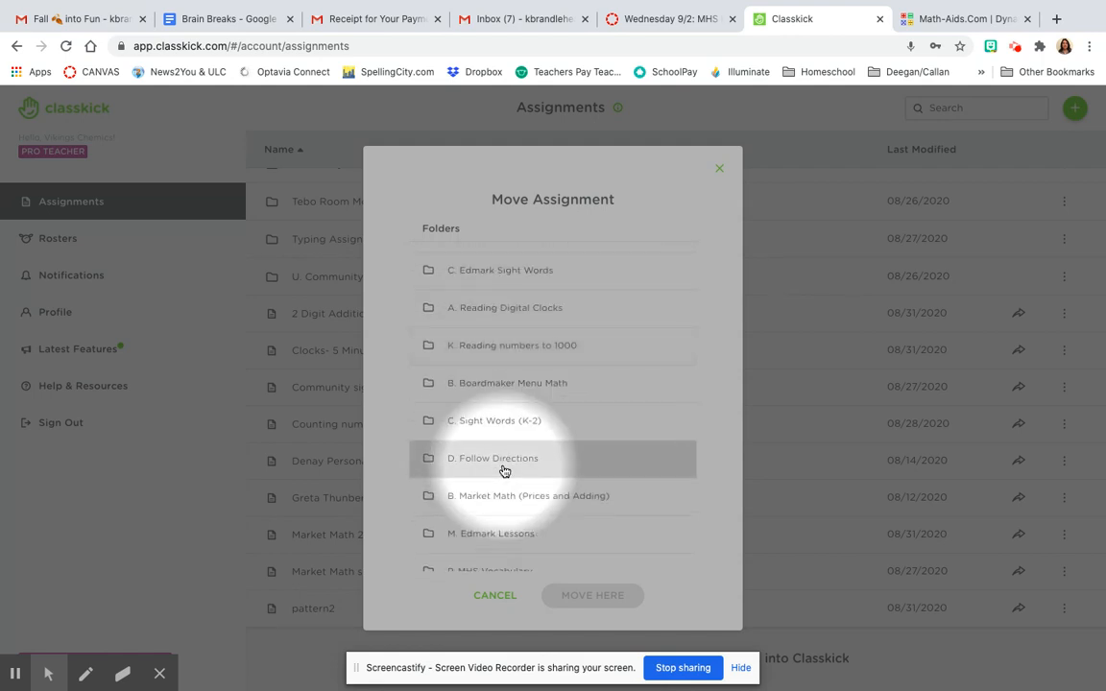
pyautogui.click(503, 471)
pyautogui.scroll(-2, 503, 470)
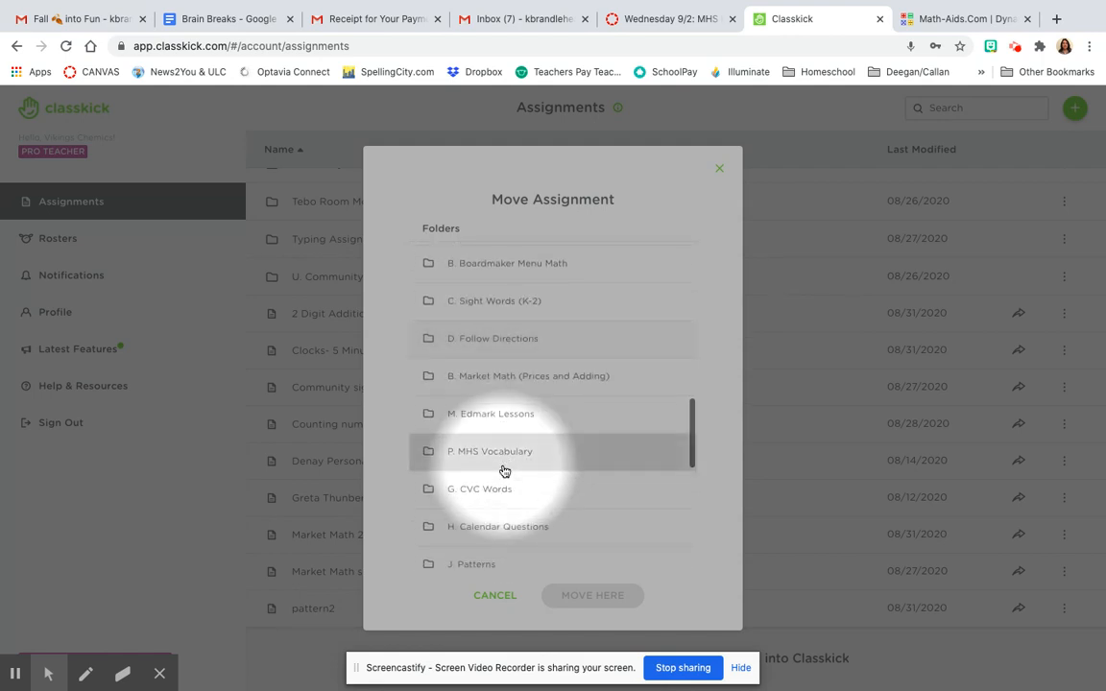
pyautogui.scroll(-2, 503, 470)
pyautogui.click(502, 471)
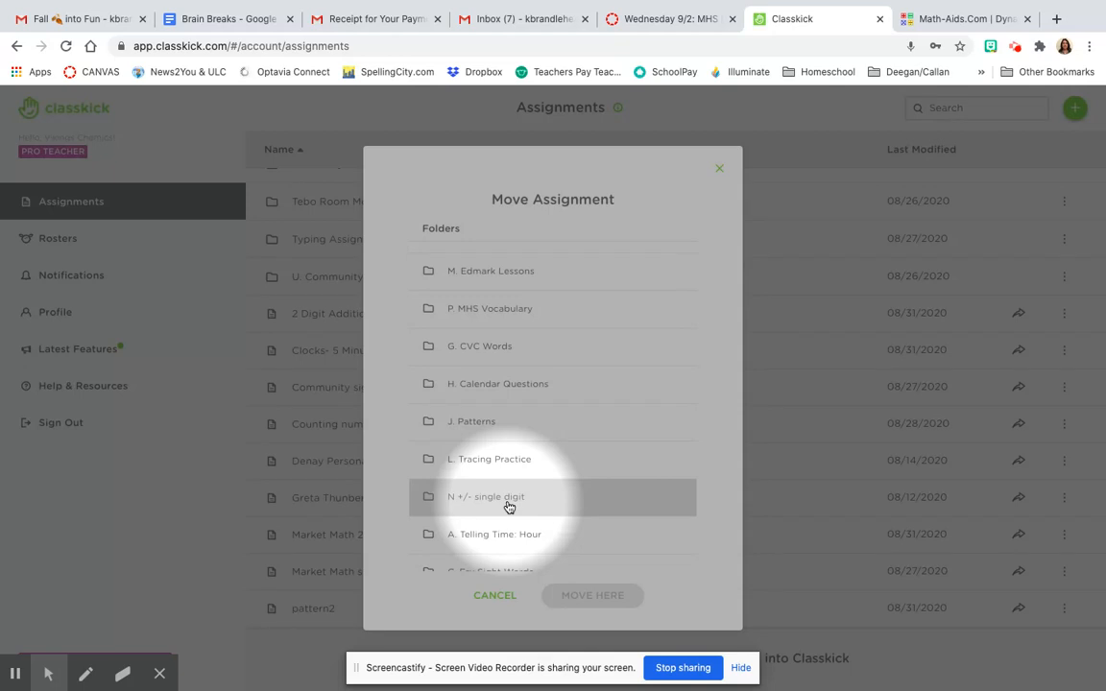
pyautogui.scroll(-3, 508, 507)
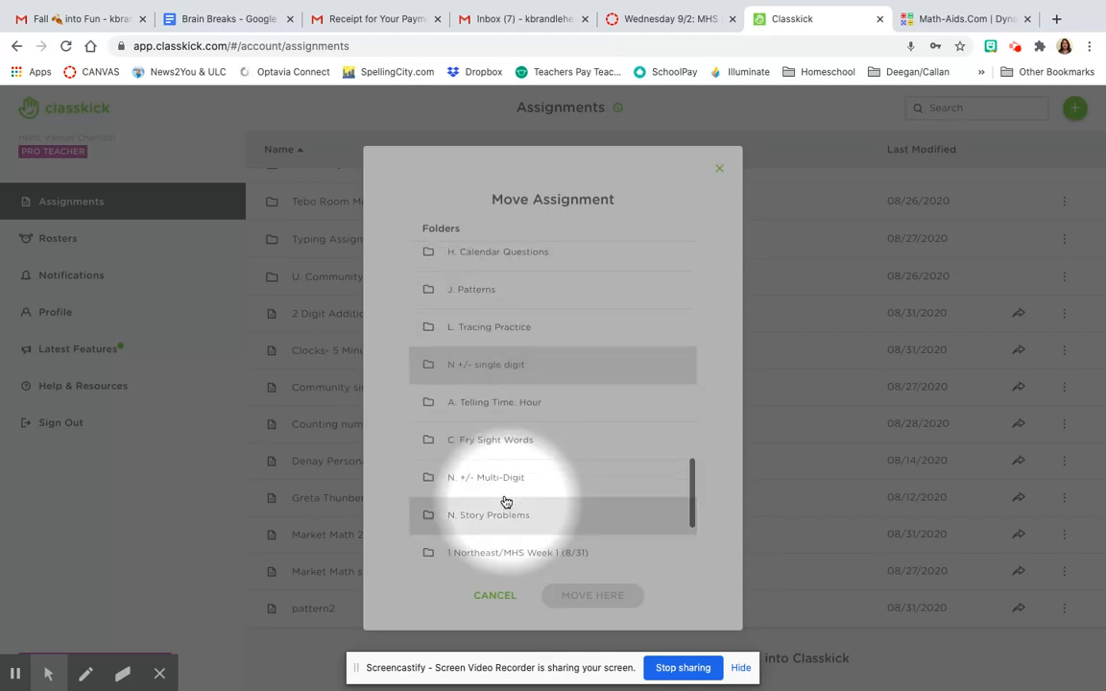
pyautogui.click(493, 486)
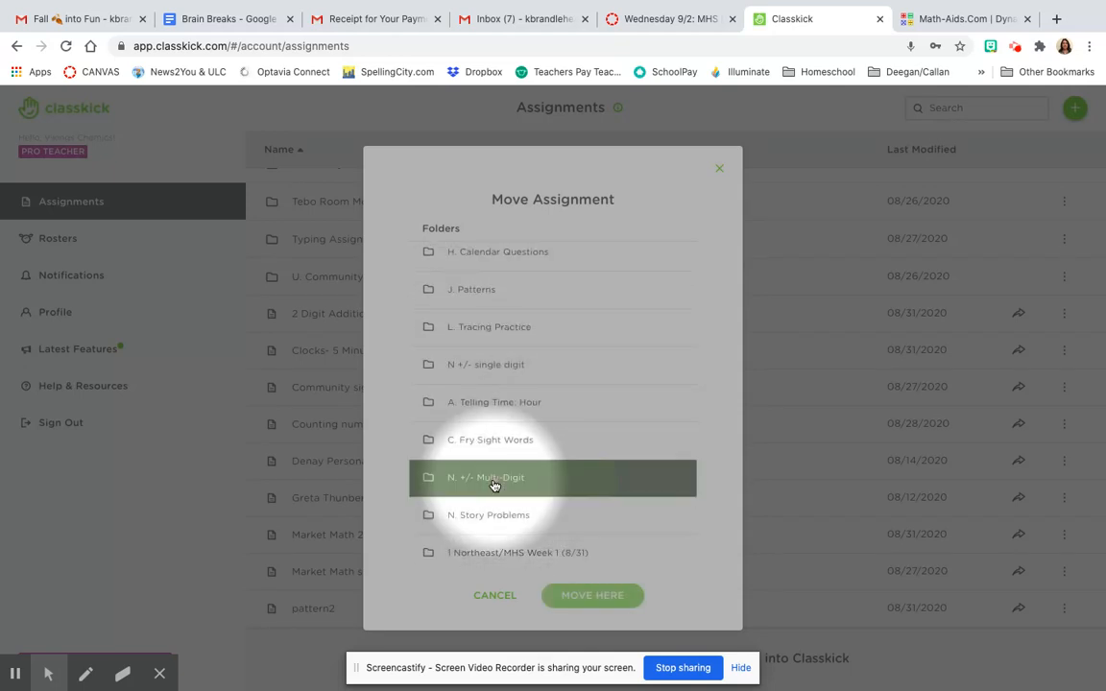
pyautogui.click(593, 595)
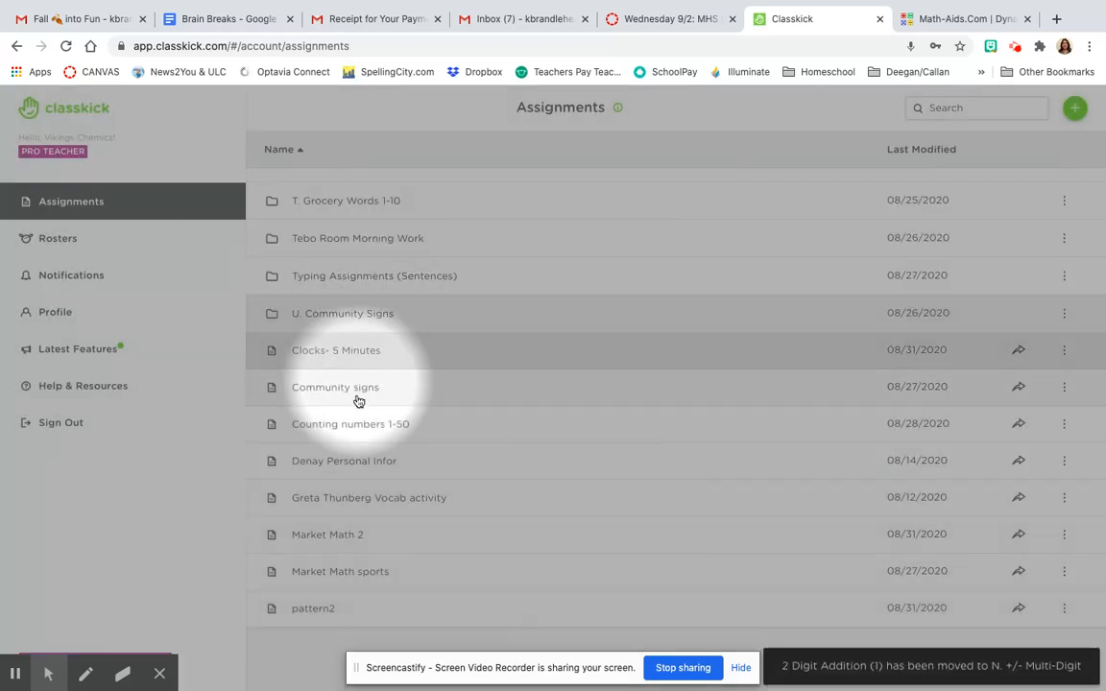
# Open the N. +/- Multi-Digit folder from the assignments list.
pyautogui.scroll(3, 363, 501)
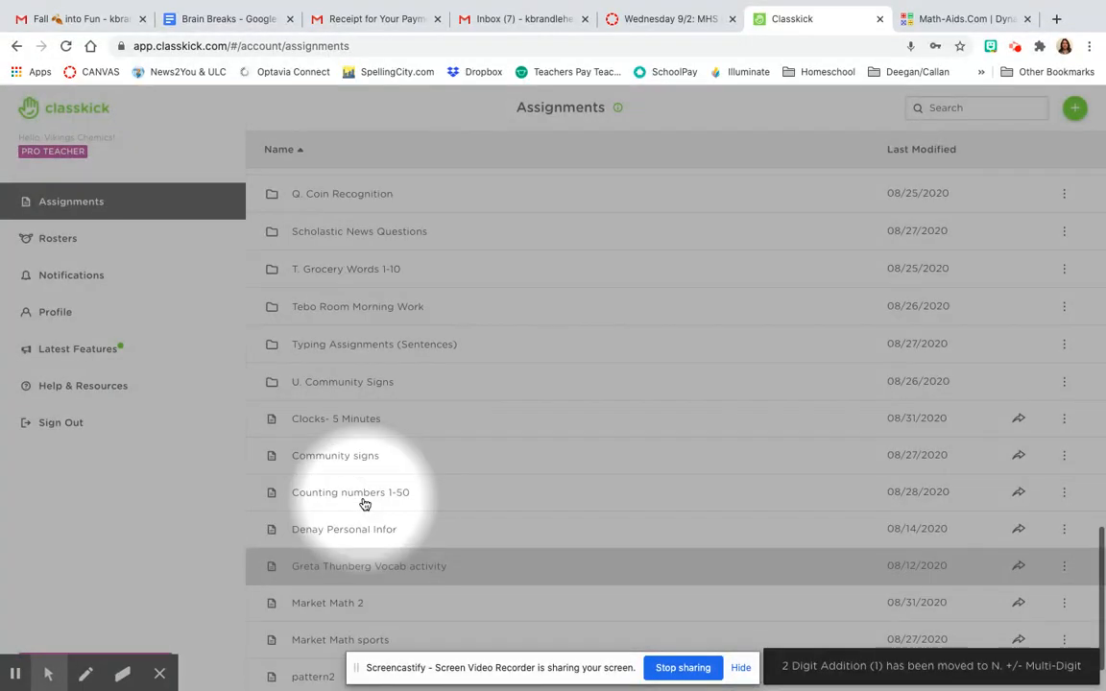
pyautogui.scroll(3, 363, 501)
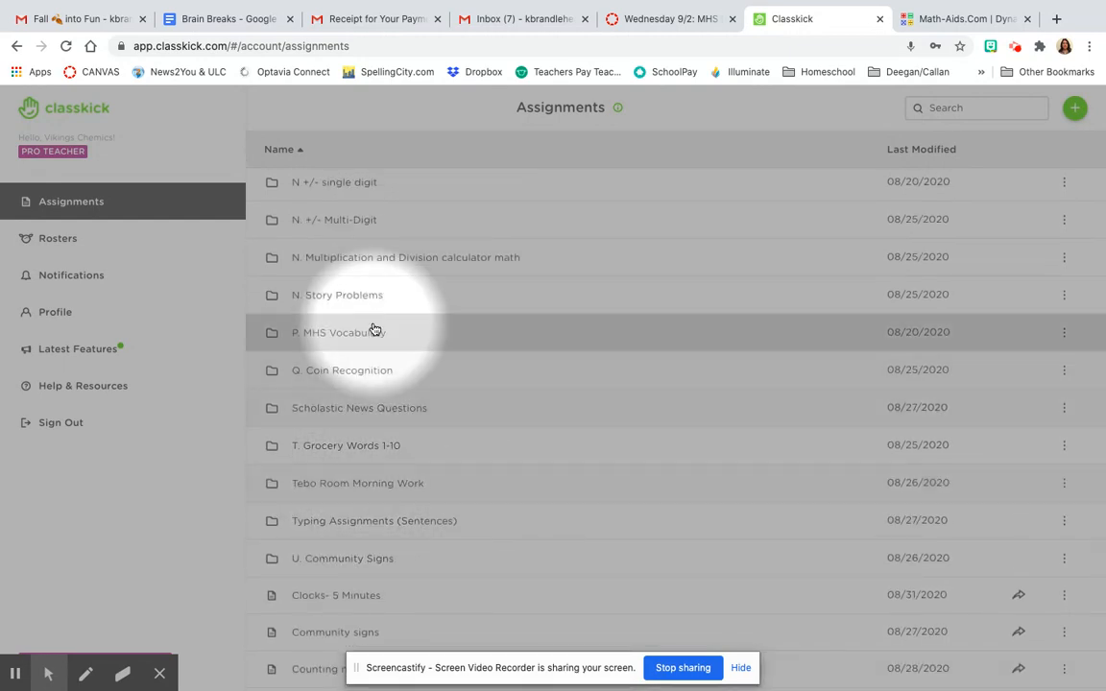
pyautogui.click(358, 229)
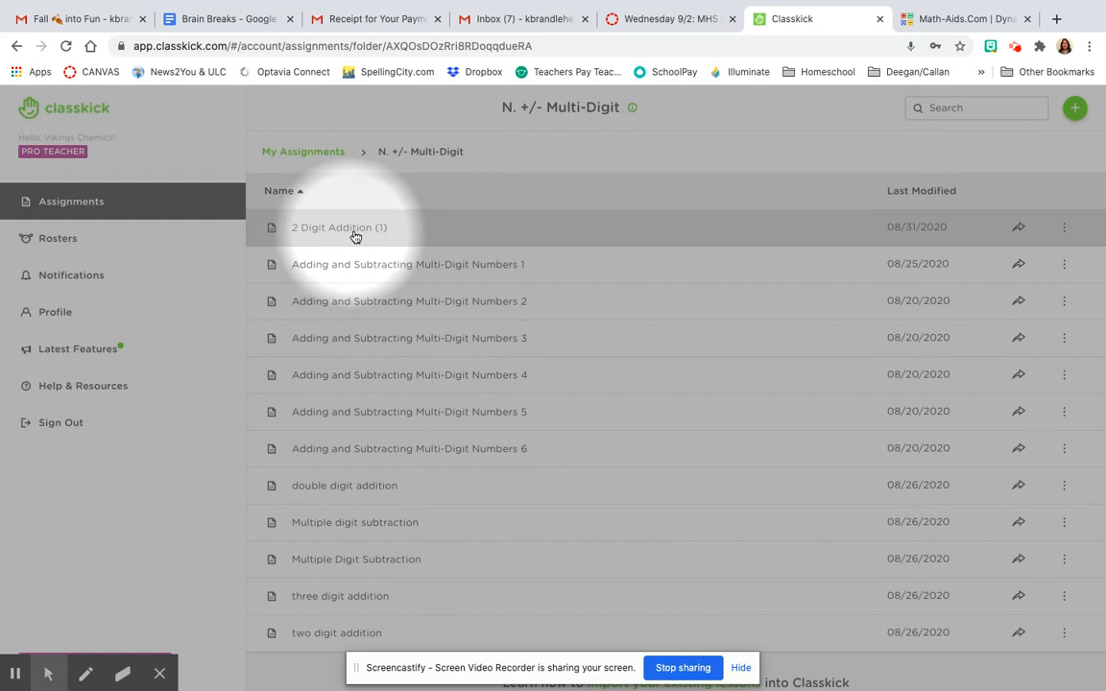